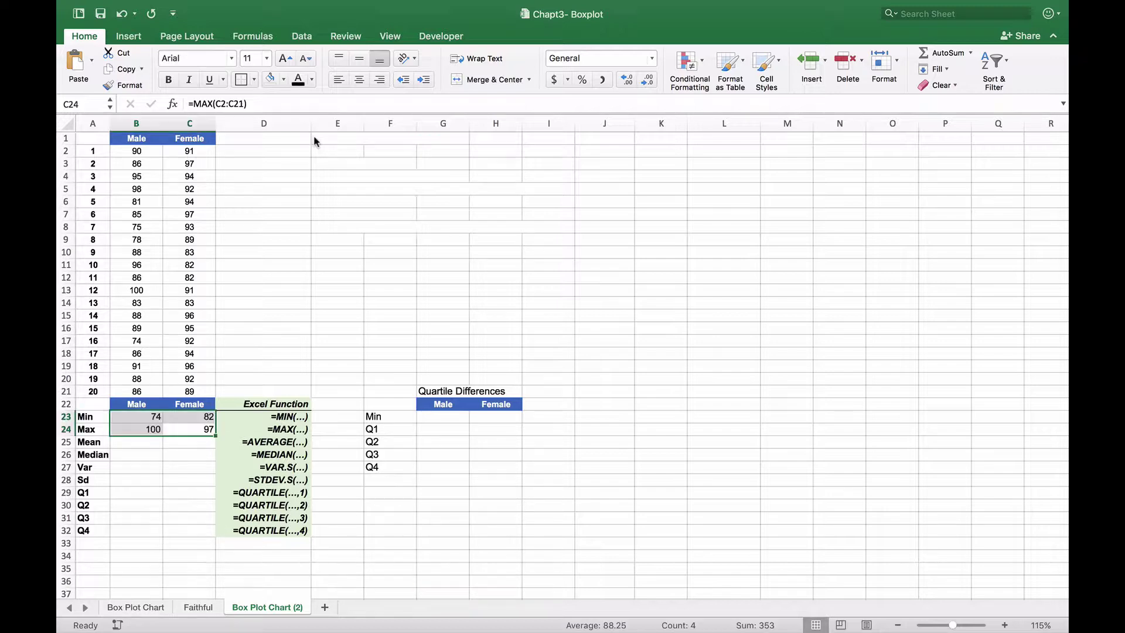
# Reveal the hidden mean and median results for Male and Female in B25:C26
pyautogui.click(373, 192)
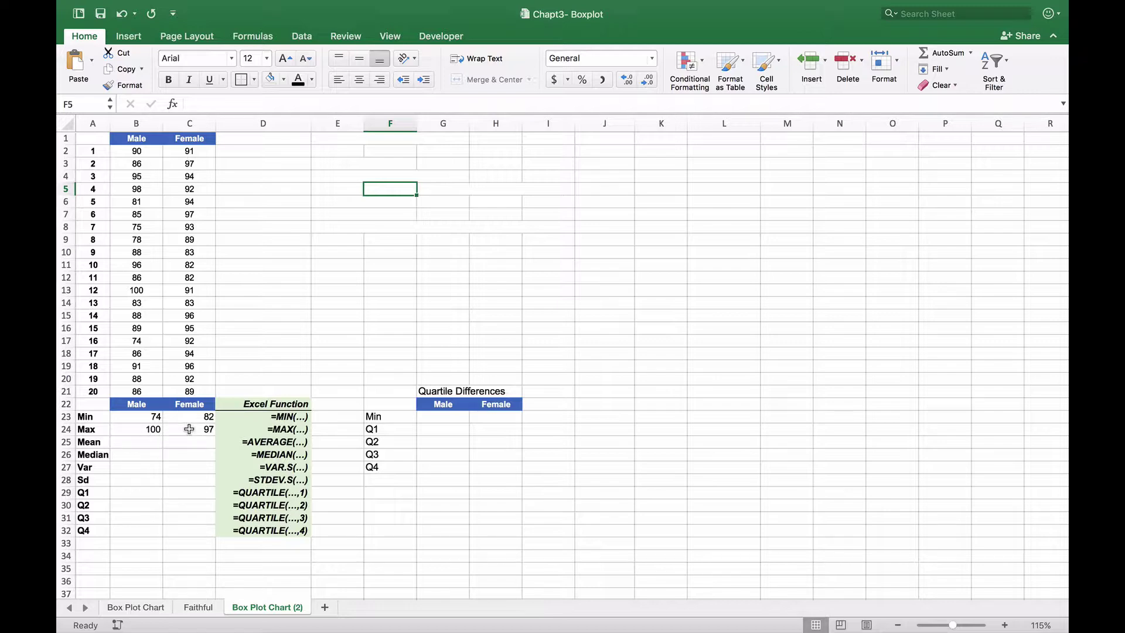
pyautogui.click(154, 442)
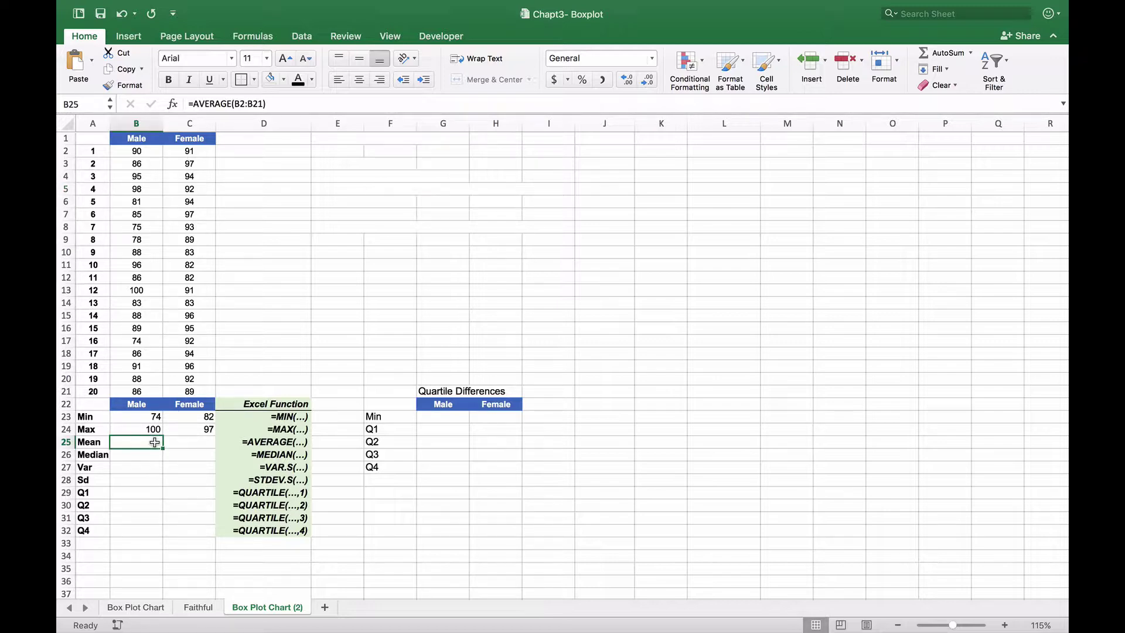
pyautogui.moveTo(154, 443); pyautogui.dragTo(190, 454)
pyautogui.click(338, 302)
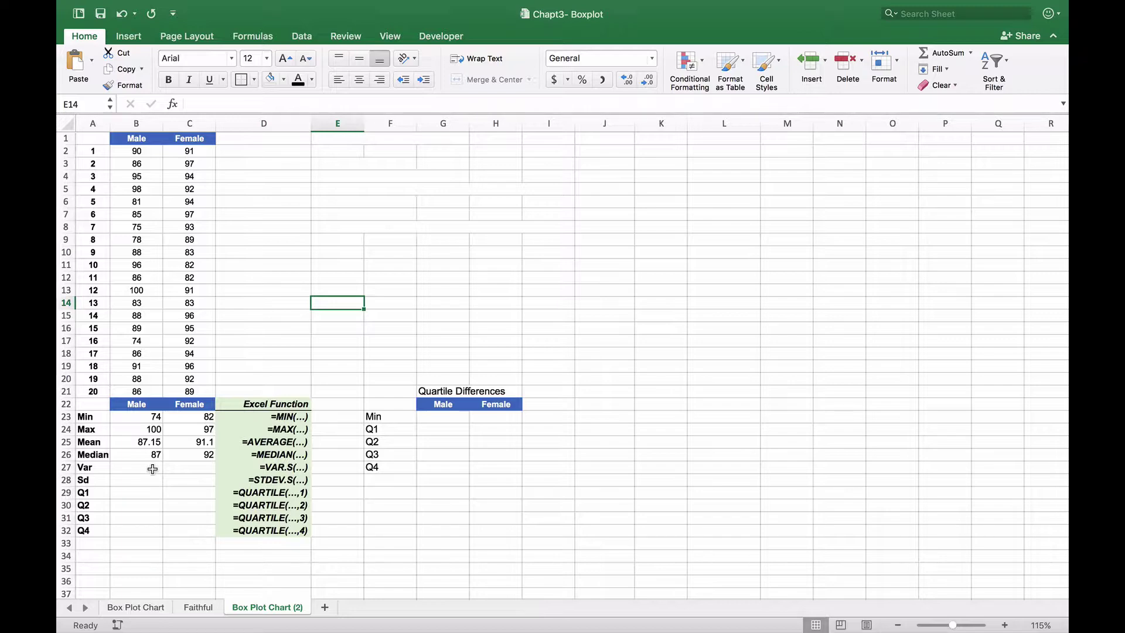
# Reveal the hidden variance, standard deviation and Q1 to Q4 quartile results for both columns in B27:C32
pyautogui.moveTo(152, 469); pyautogui.dragTo(179, 476)
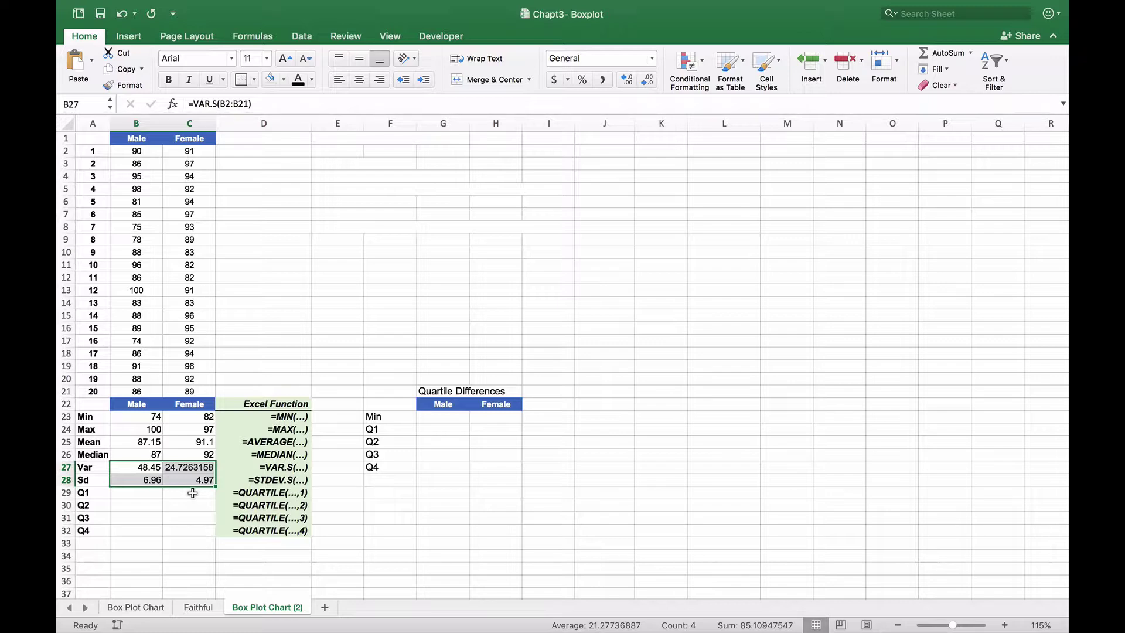
pyautogui.click(197, 440)
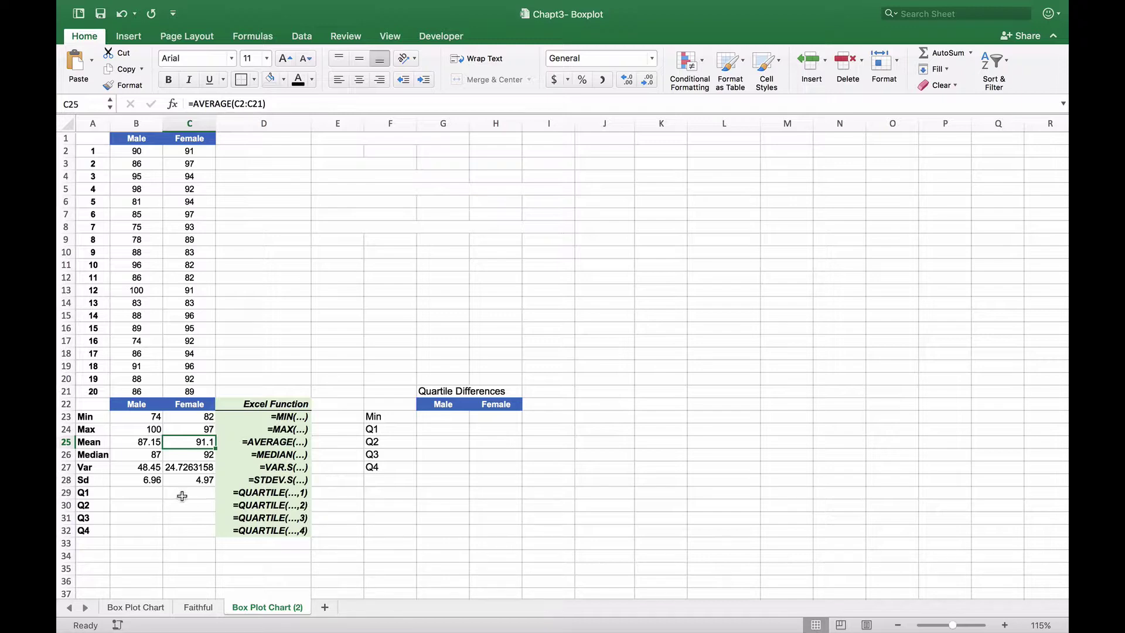
pyautogui.moveTo(150, 494); pyautogui.dragTo(199, 530)
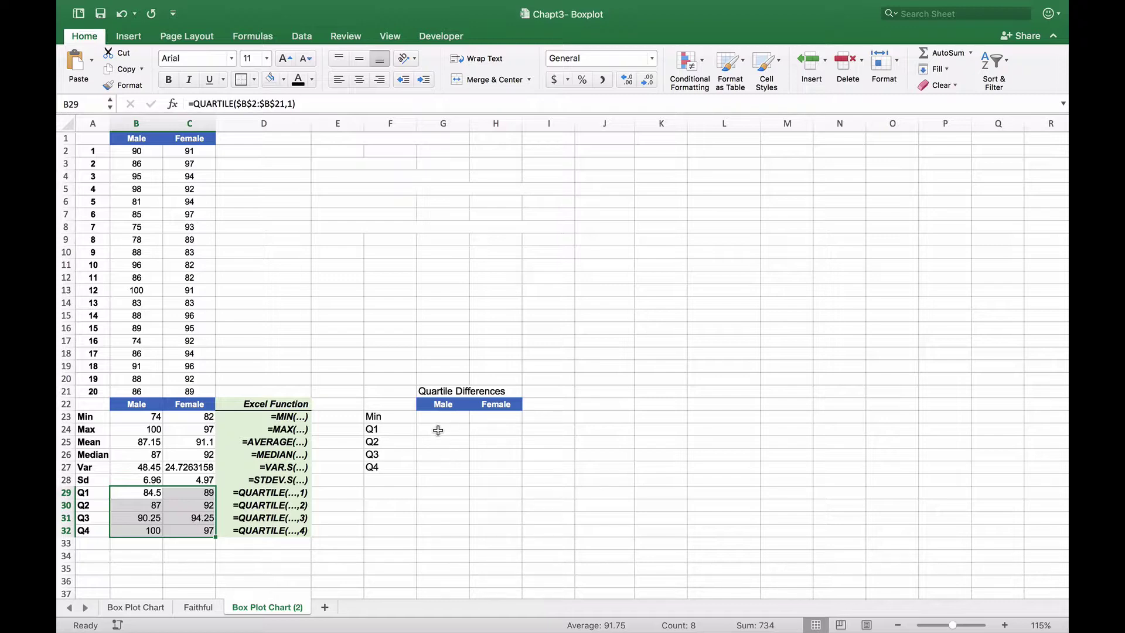
# Reveal the hidden Min and Q1 to Q4 results for Male and Female in the Quartile Differences table, G23:H27
pyautogui.moveTo(441, 418); pyautogui.dragTo(489, 419)
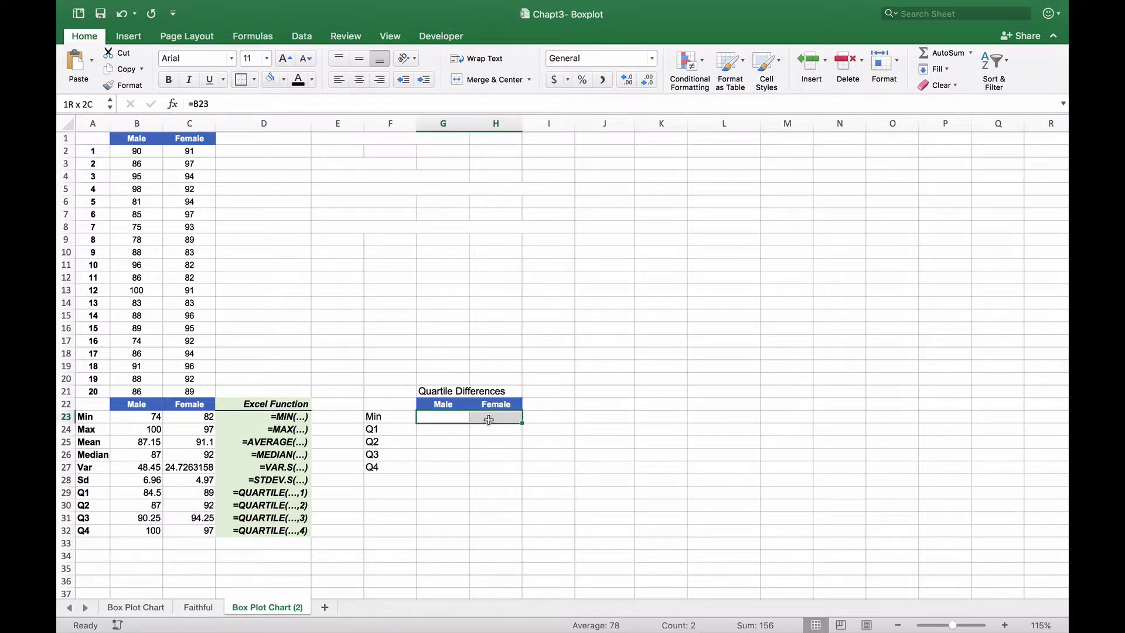
pyautogui.moveTo(489, 419); pyautogui.dragTo(489, 420)
pyautogui.moveTo(456, 430); pyautogui.dragTo(482, 430)
pyautogui.click(452, 430)
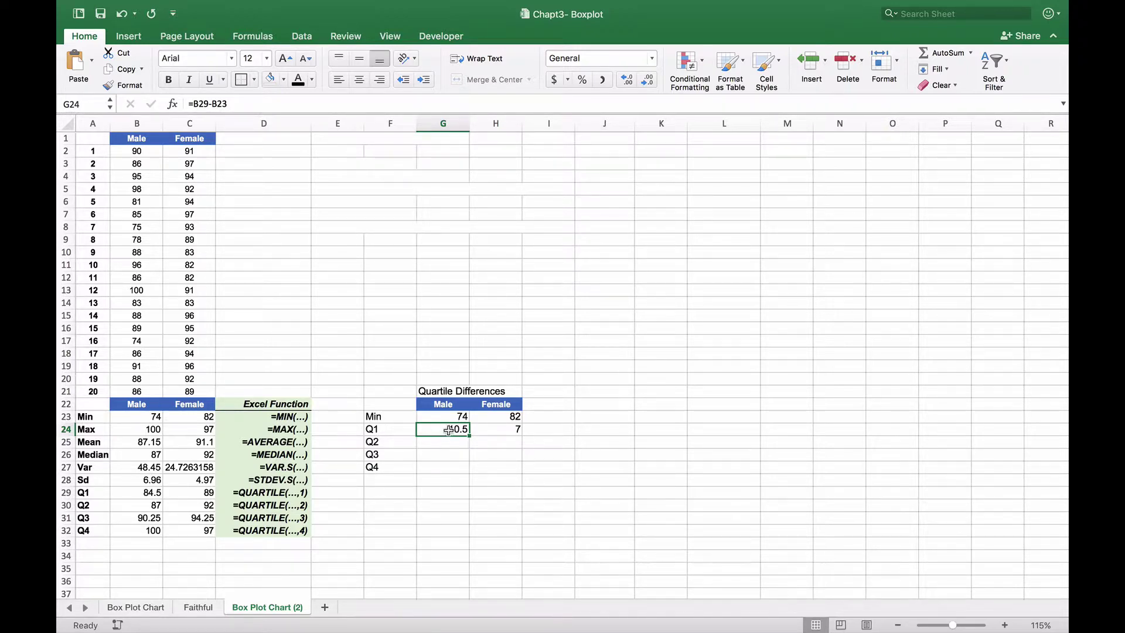
pyautogui.moveTo(447, 442); pyautogui.dragTo(483, 471)
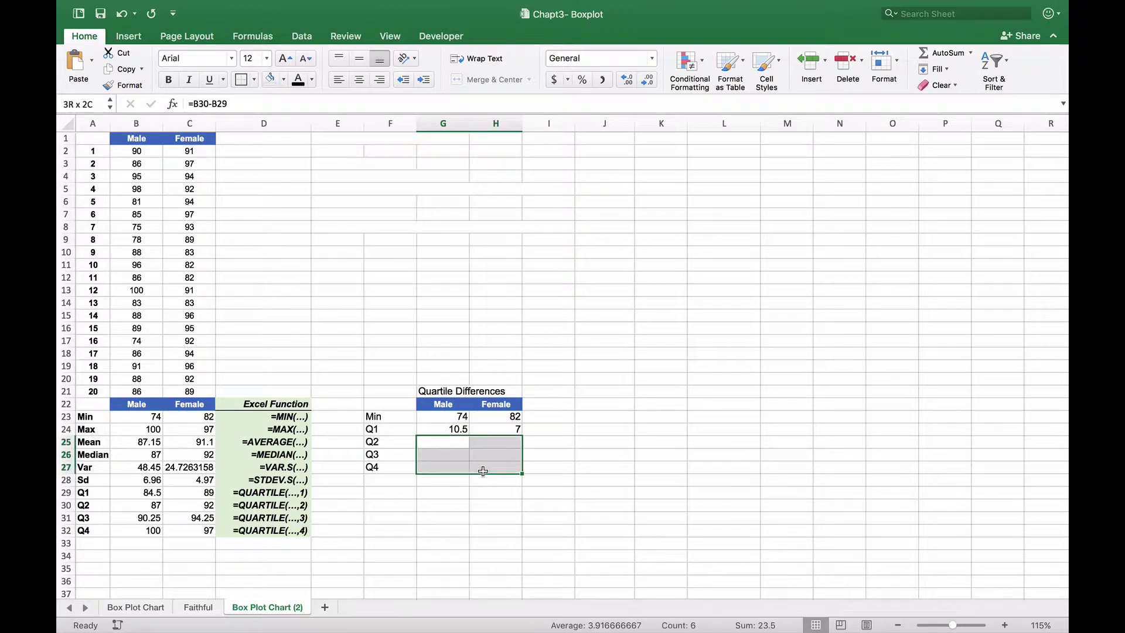
pyautogui.press('super+v')
pyautogui.click(450, 441)
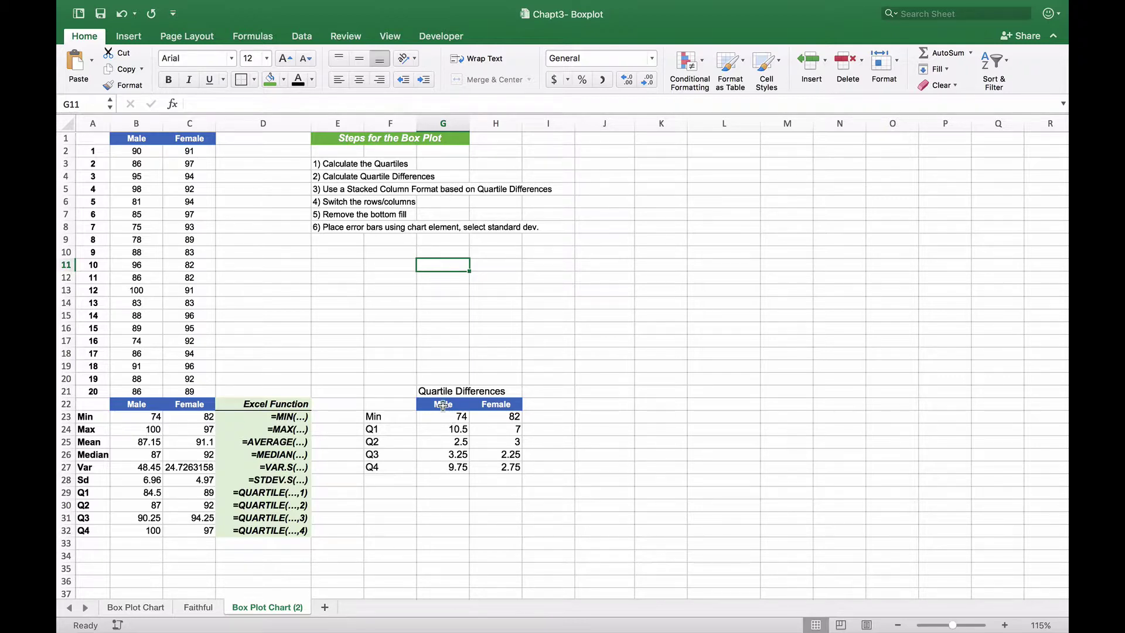
# Insert a 2-D Stacked Column chart from the quartile differences in G23:H27 and move it clear of the table
pyautogui.moveTo(443, 418); pyautogui.dragTo(487, 464)
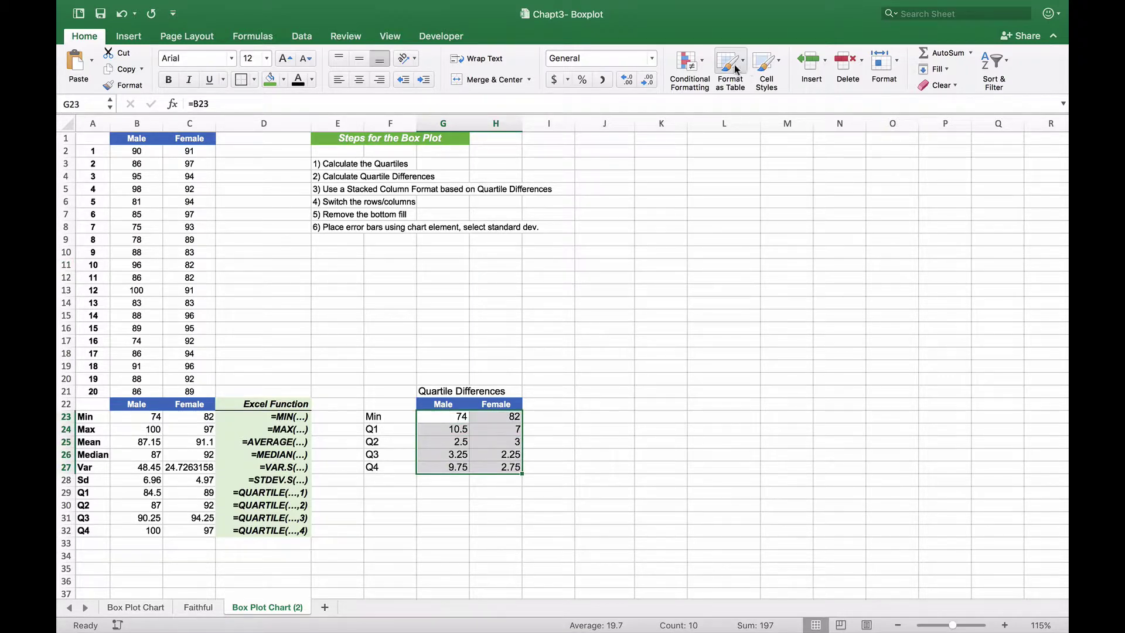
pyautogui.click(140, 37)
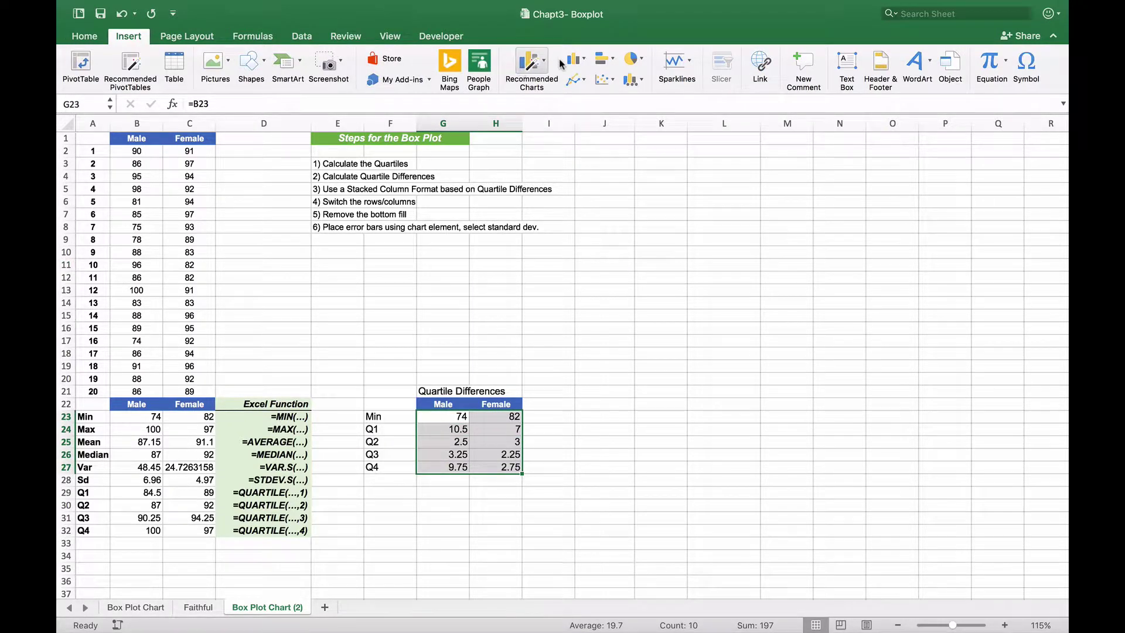
pyautogui.click(584, 60)
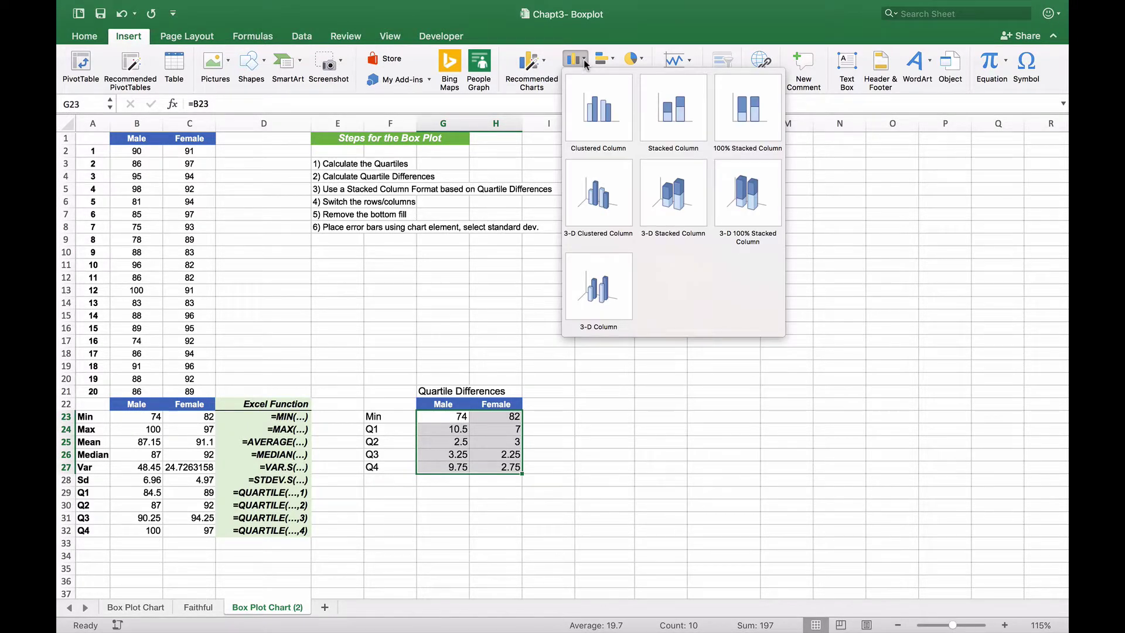
pyautogui.click(648, 98)
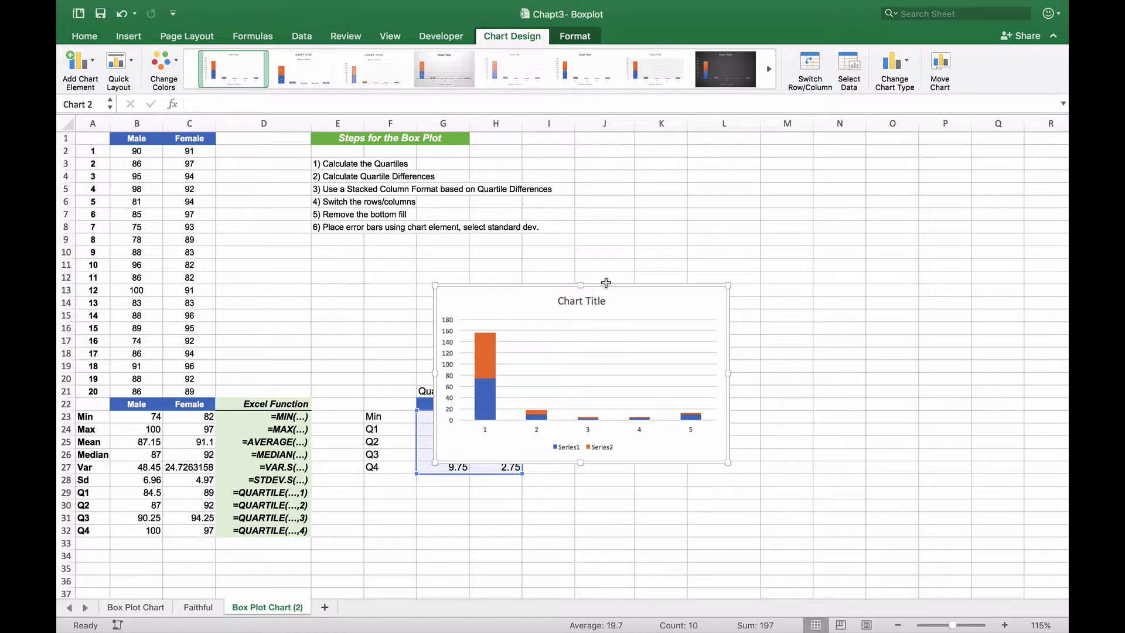
pyautogui.moveTo(604, 286); pyautogui.dragTo(716, 196)
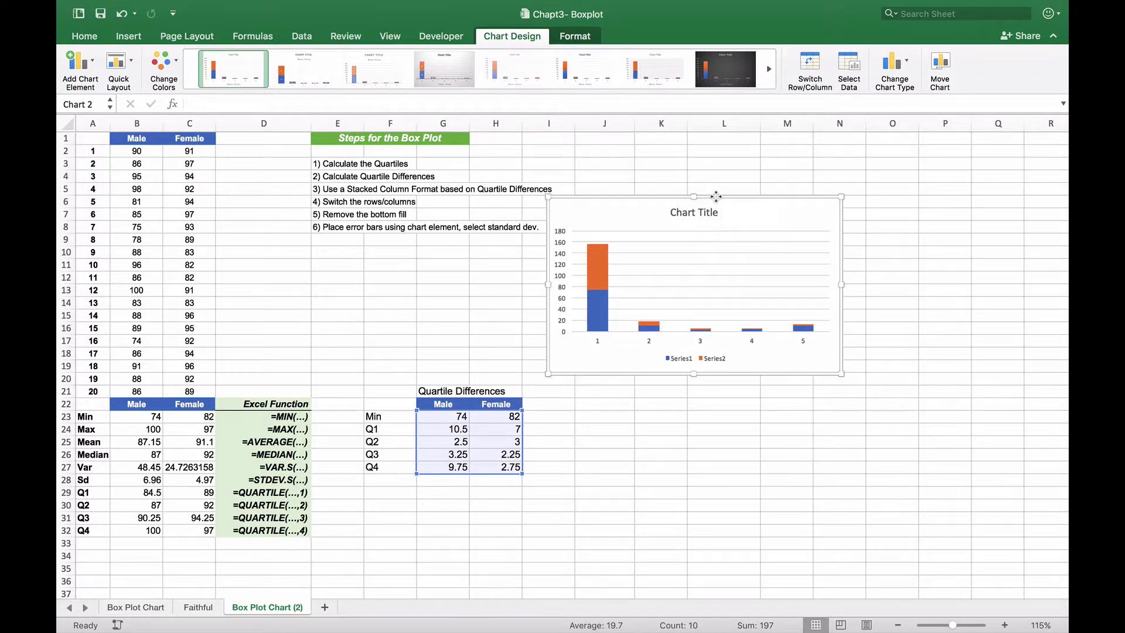
# Switch the chart's rows and columns and enlarge the chart down to about row 27
pyautogui.click(814, 70)
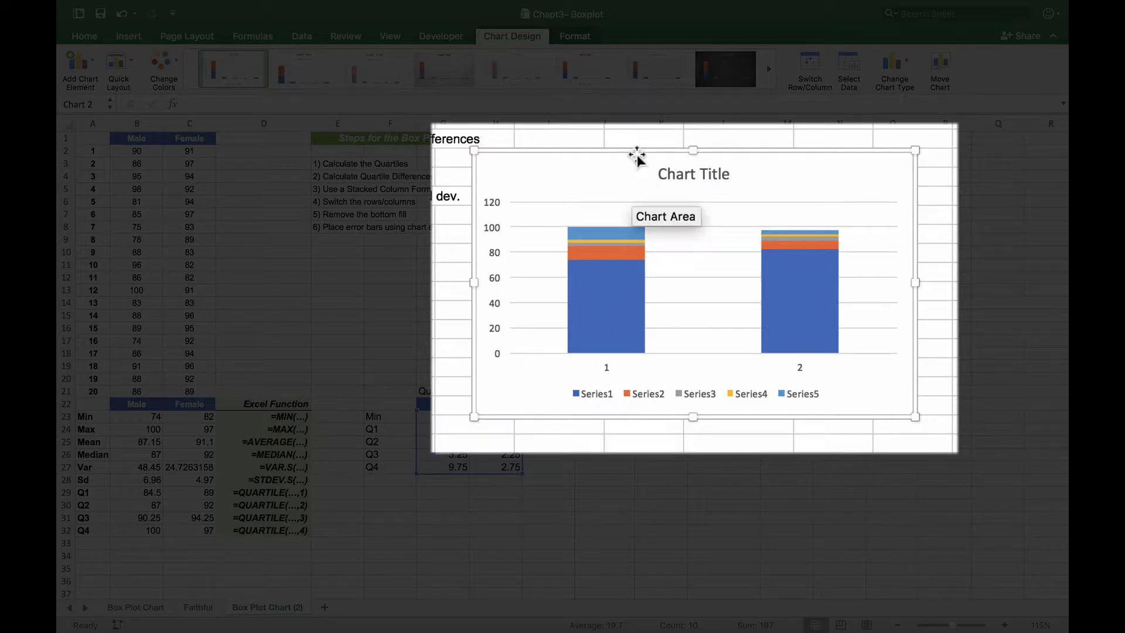
pyautogui.moveTo(915, 417); pyautogui.dragTo(911, 465)
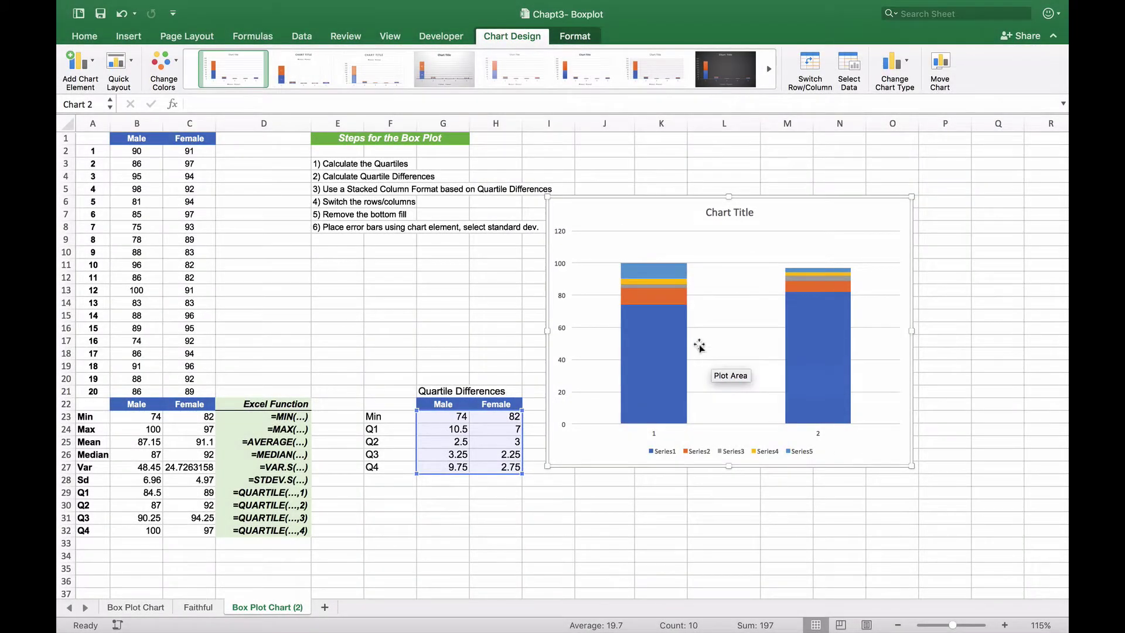
# Remove the fill from the bottom Series1 segments of the stacked columns by setting them to No fill
pyautogui.click(664, 350)
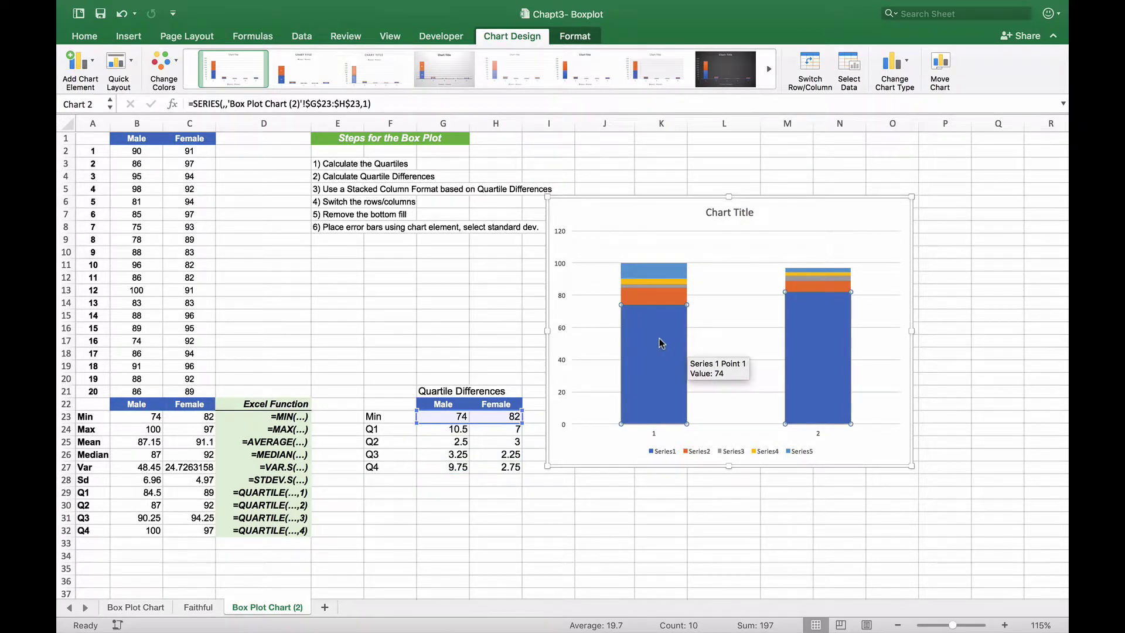
pyautogui.rightClick(661, 343)
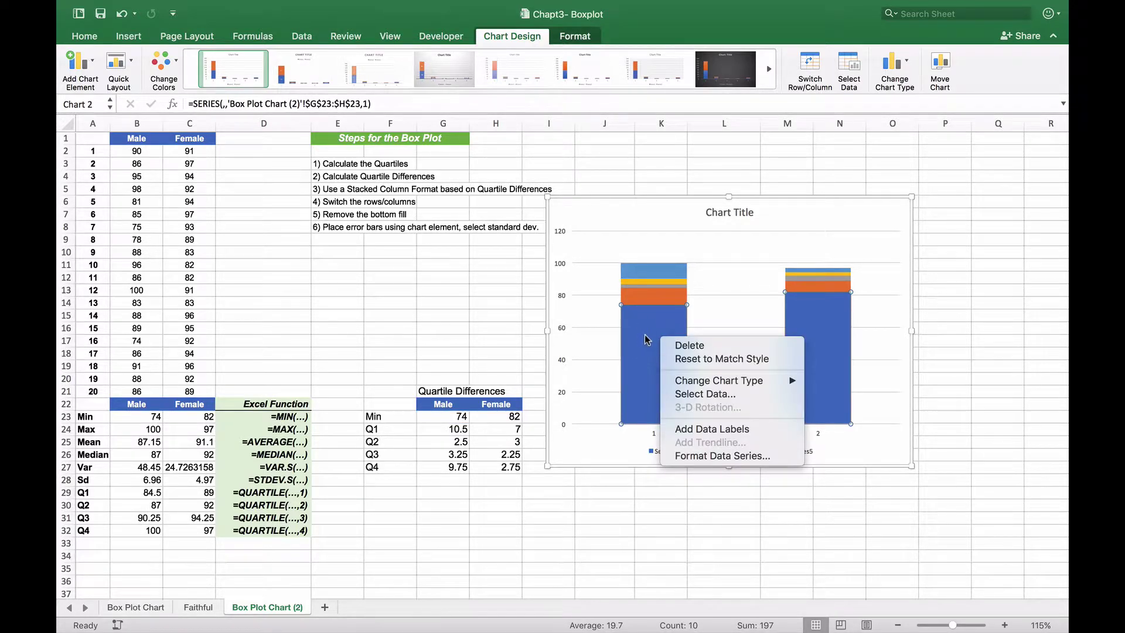
pyautogui.click(722, 456)
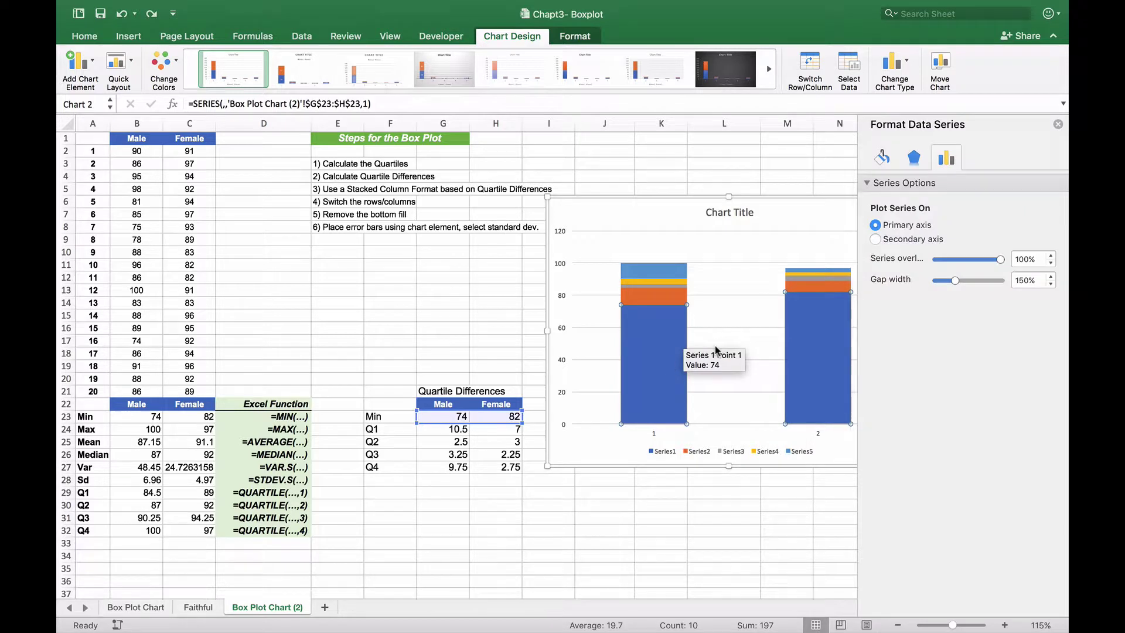
pyautogui.click(884, 161)
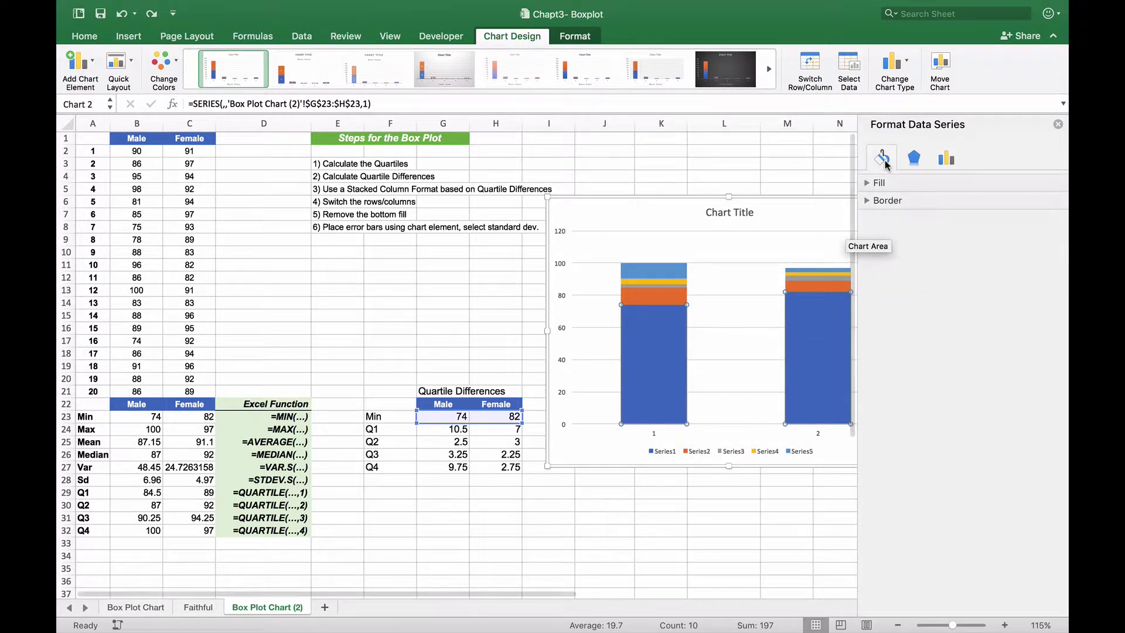
pyautogui.click(871, 184)
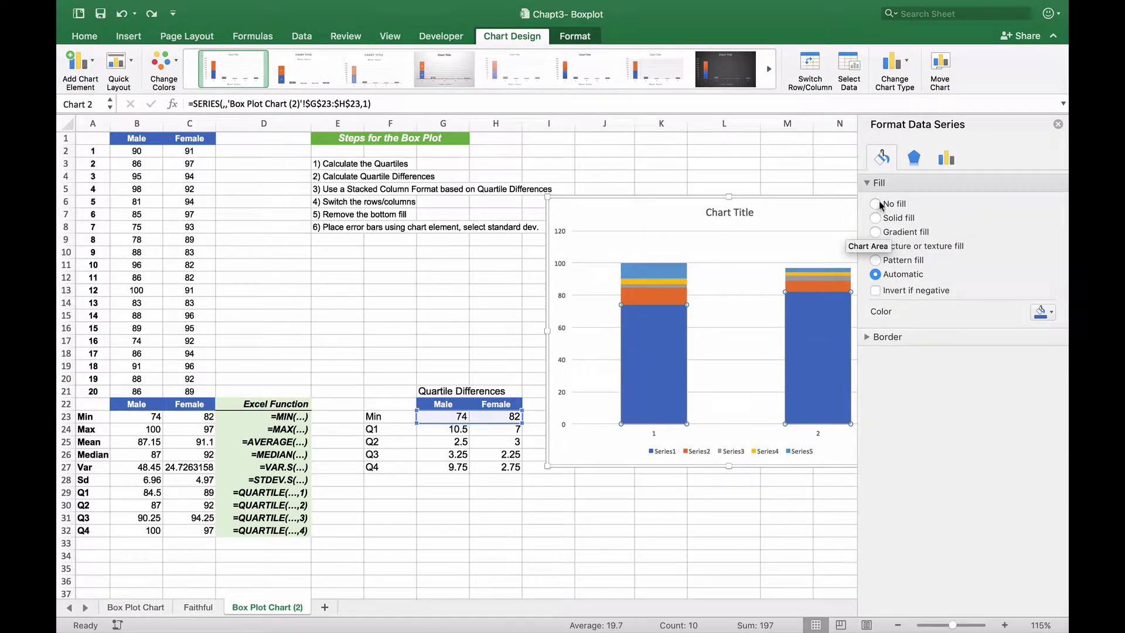
pyautogui.click(875, 203)
pyautogui.click(778, 352)
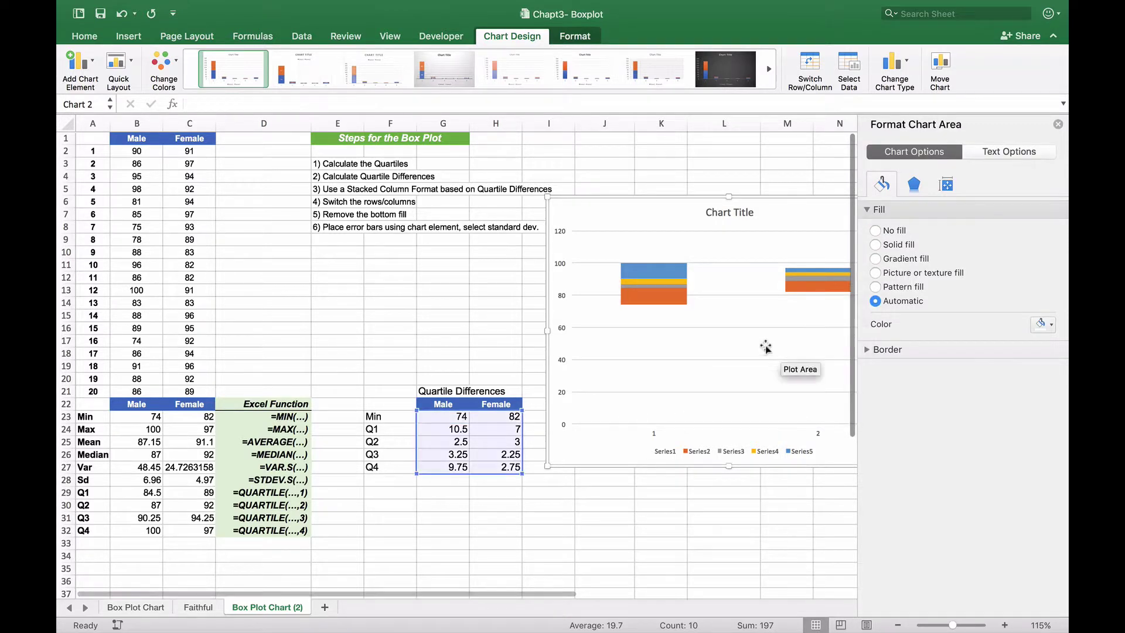
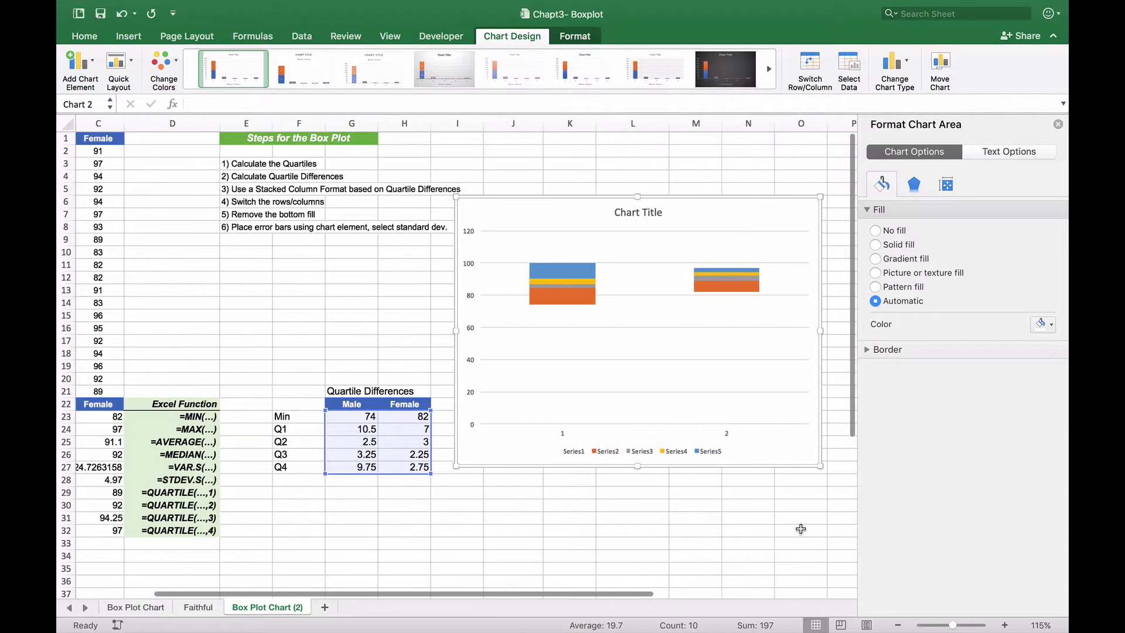
# Add Standard Deviation error bars to the topmost Series5 segments of the chart
pyautogui.hscroll(2, 801, 529)
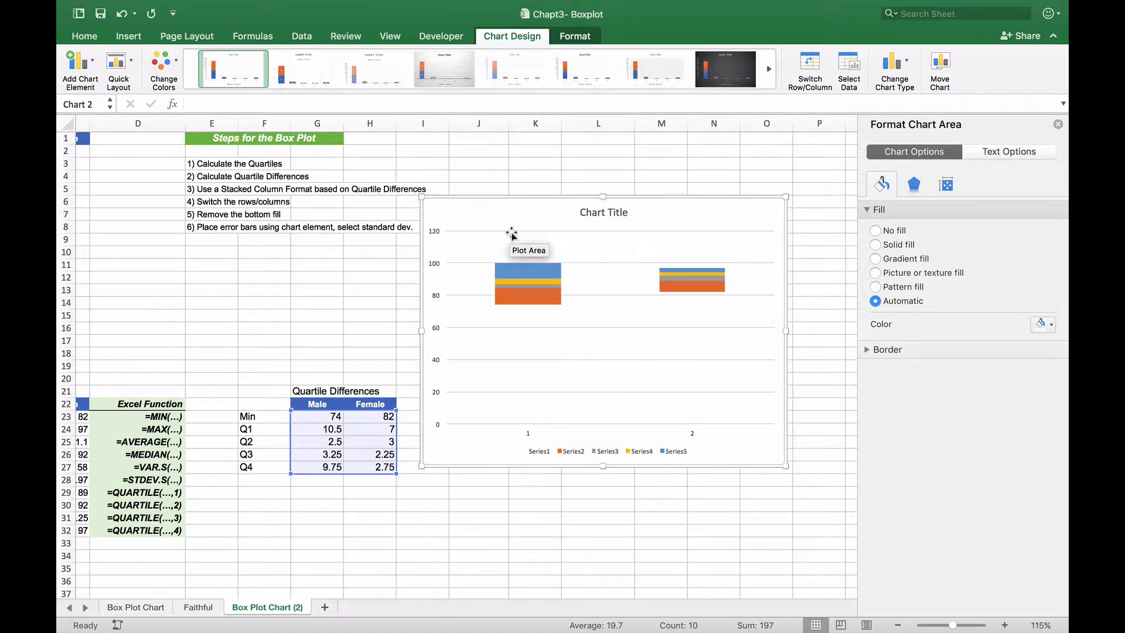
pyautogui.click(516, 270)
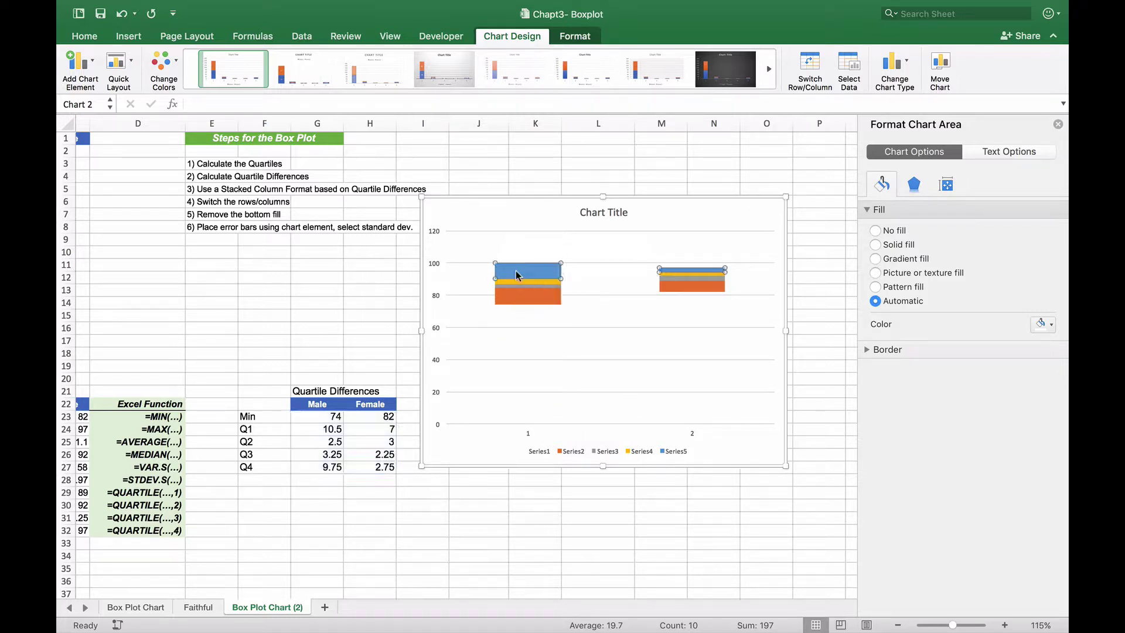
pyautogui.click(92, 67)
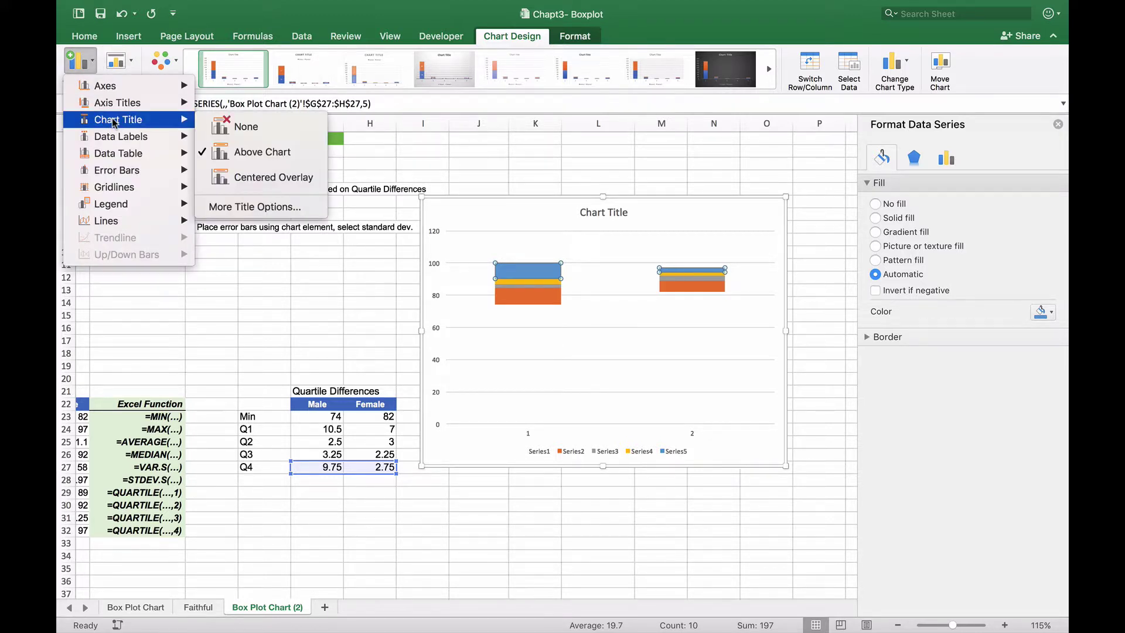
pyautogui.moveTo(125, 173)
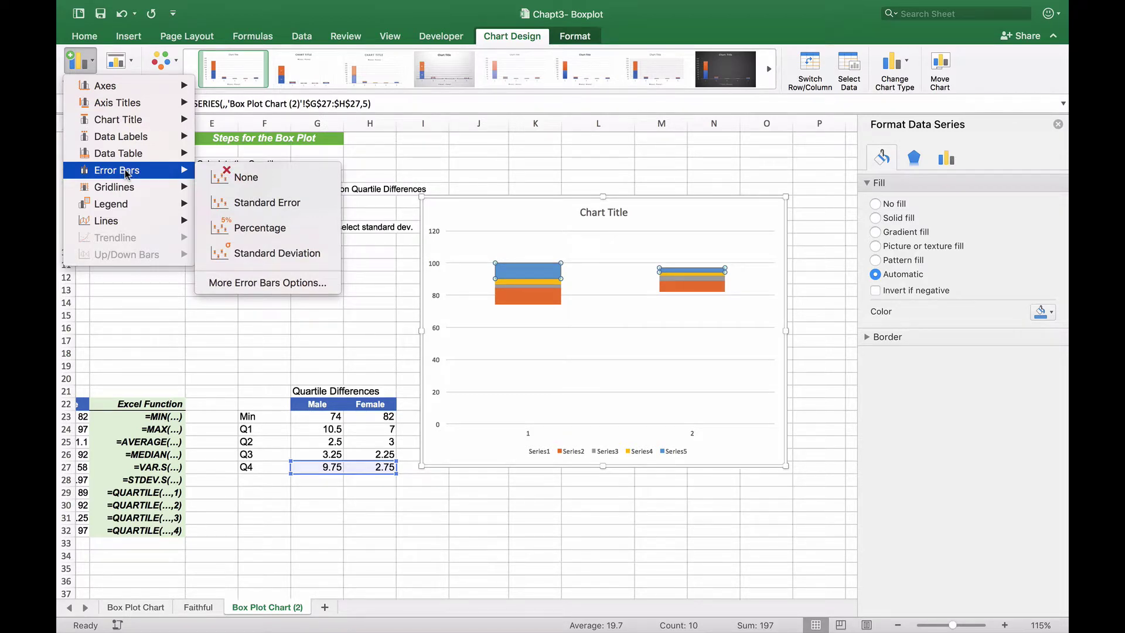
pyautogui.click(256, 253)
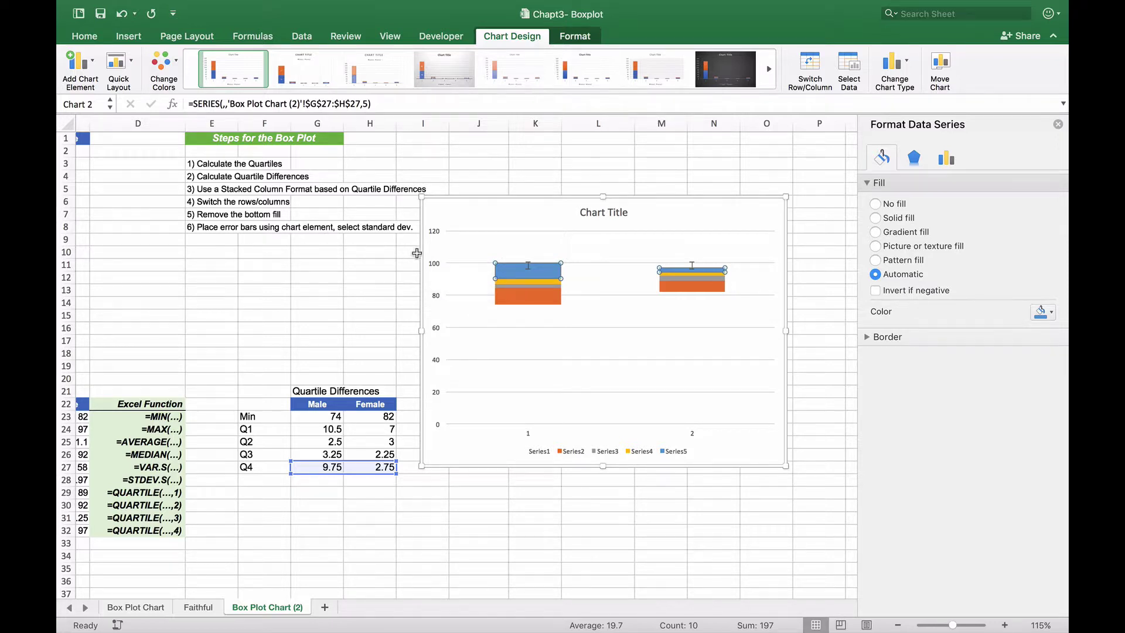
# Add Standard Deviation error bars to the yellow Series4 segments of the chart
pyautogui.click(523, 279)
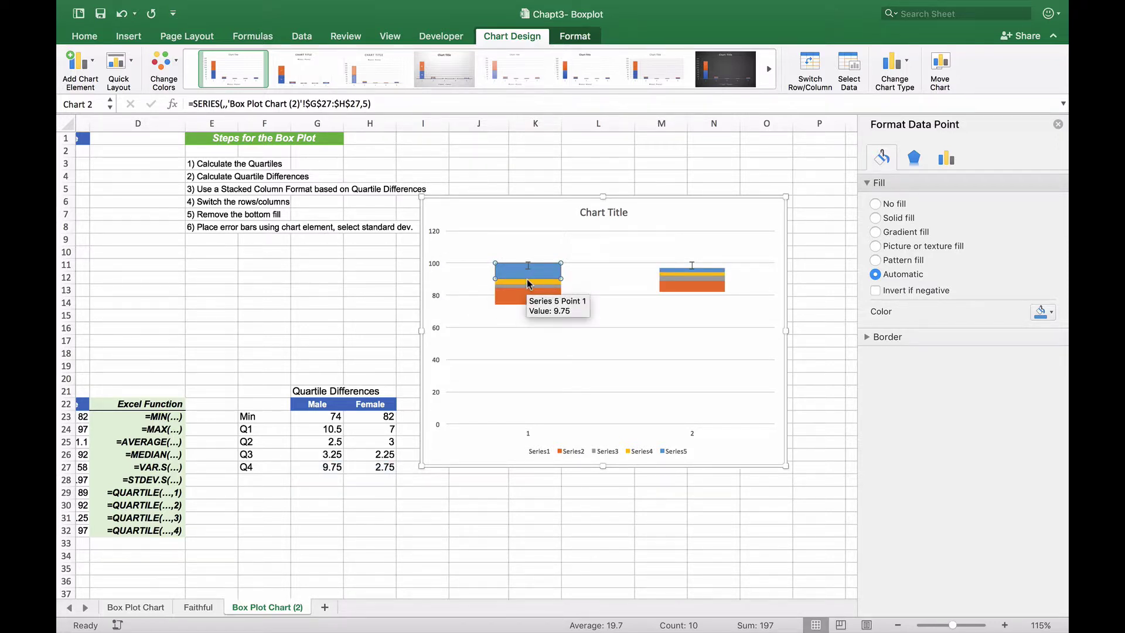
pyautogui.click(526, 283)
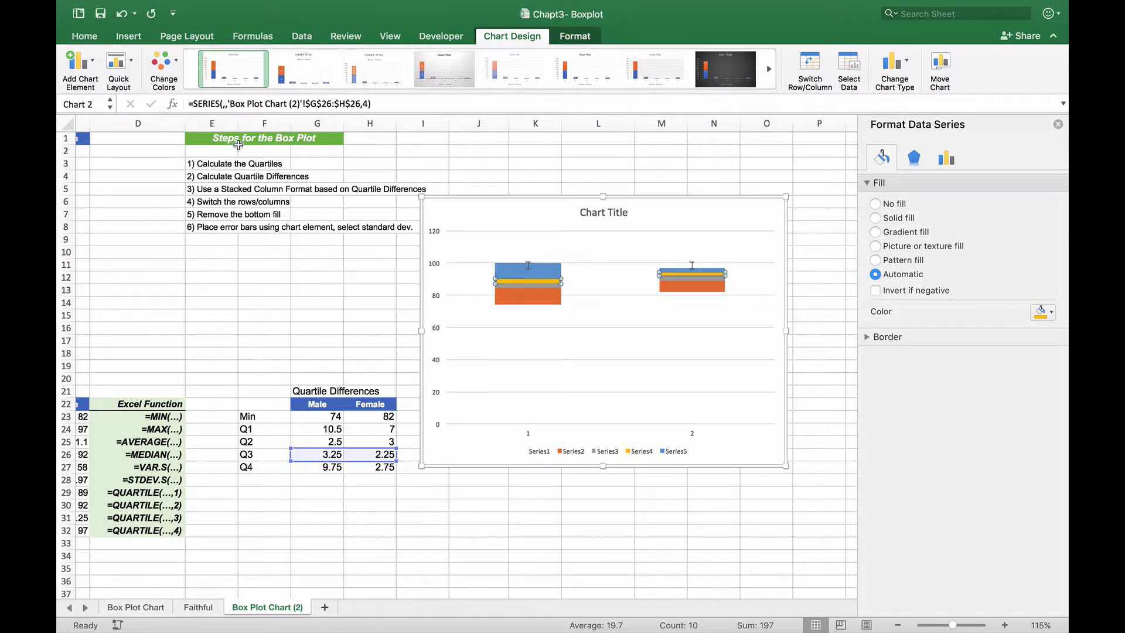
pyautogui.click(76, 61)
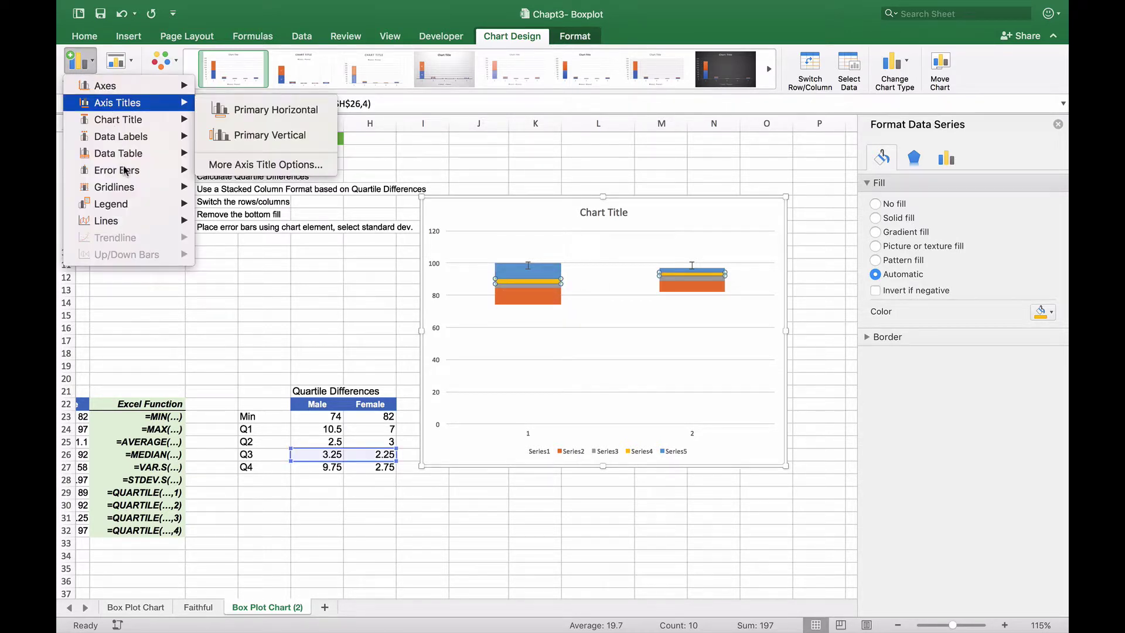
pyautogui.moveTo(135, 173)
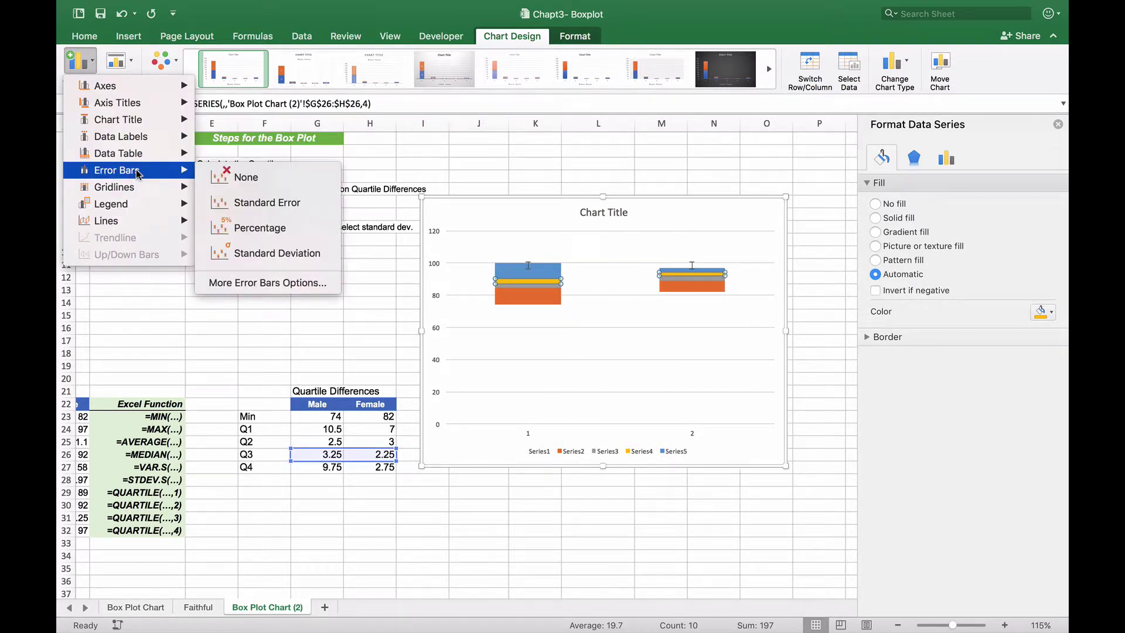
pyautogui.click(242, 252)
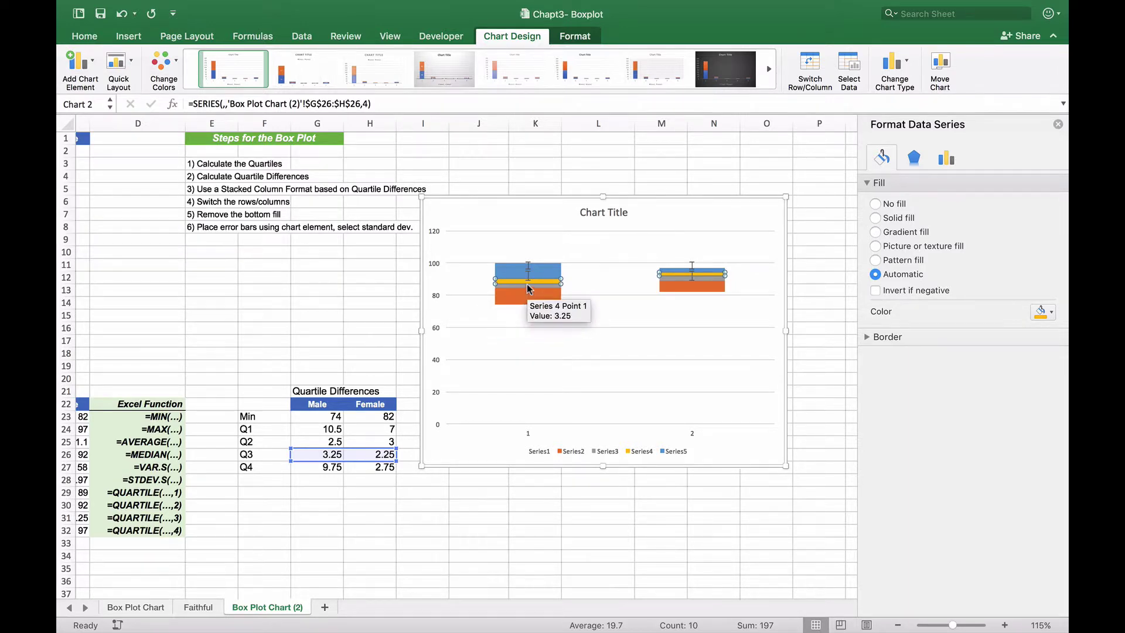
# Add Standard Deviation error bars to the gray Series3 segments of the chart
pyautogui.click(529, 286)
pyautogui.click(518, 286)
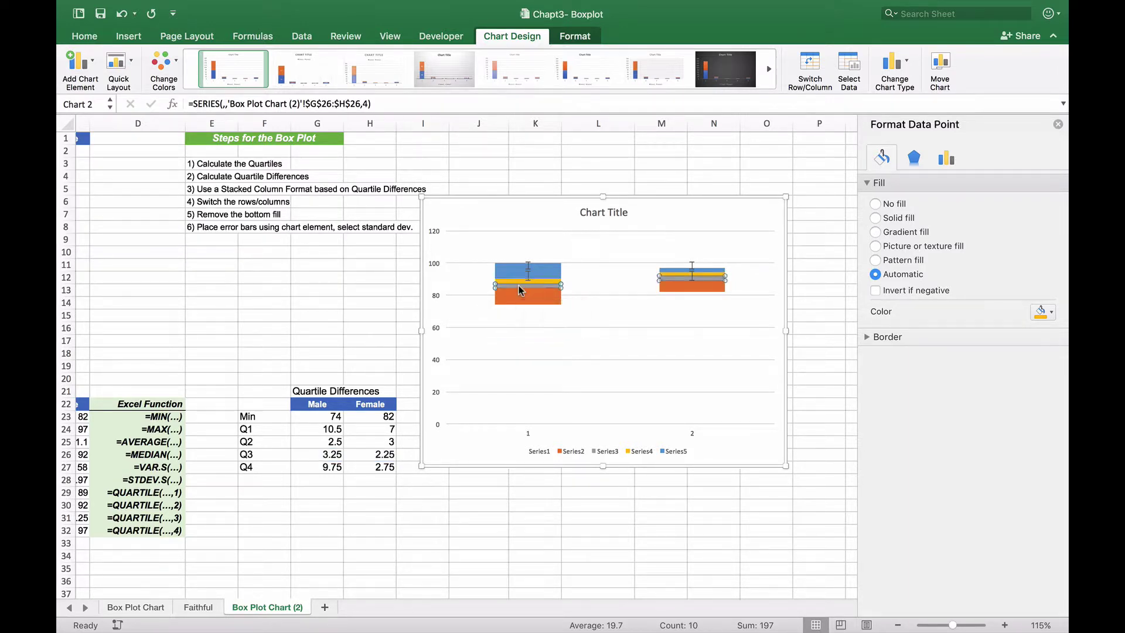
pyautogui.click(81, 61)
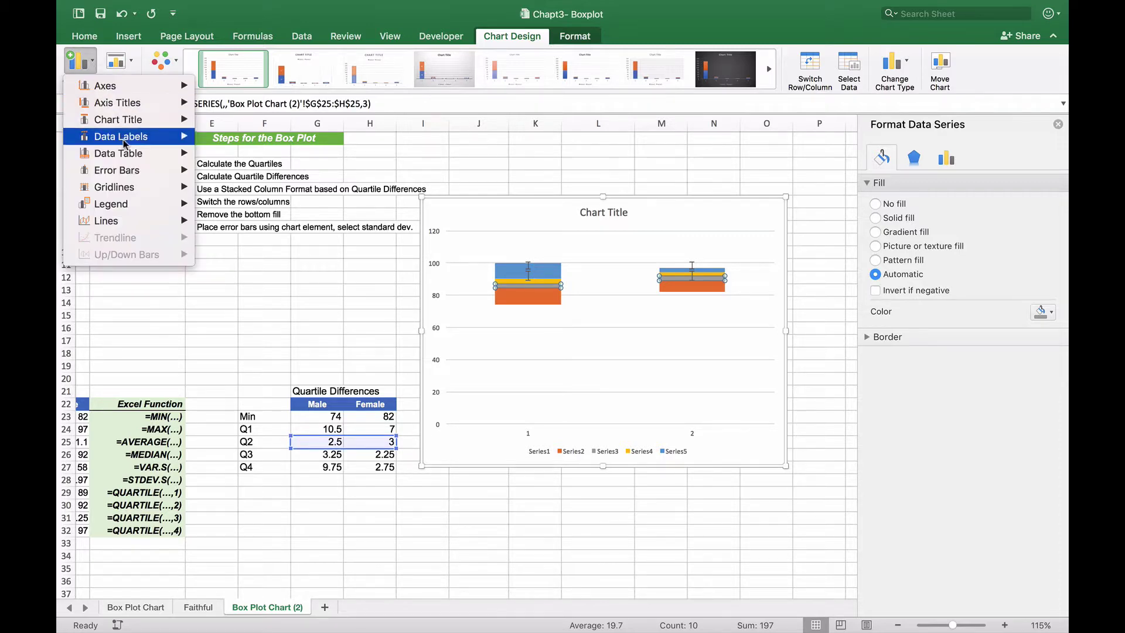
pyautogui.moveTo(132, 172)
pyautogui.click(273, 253)
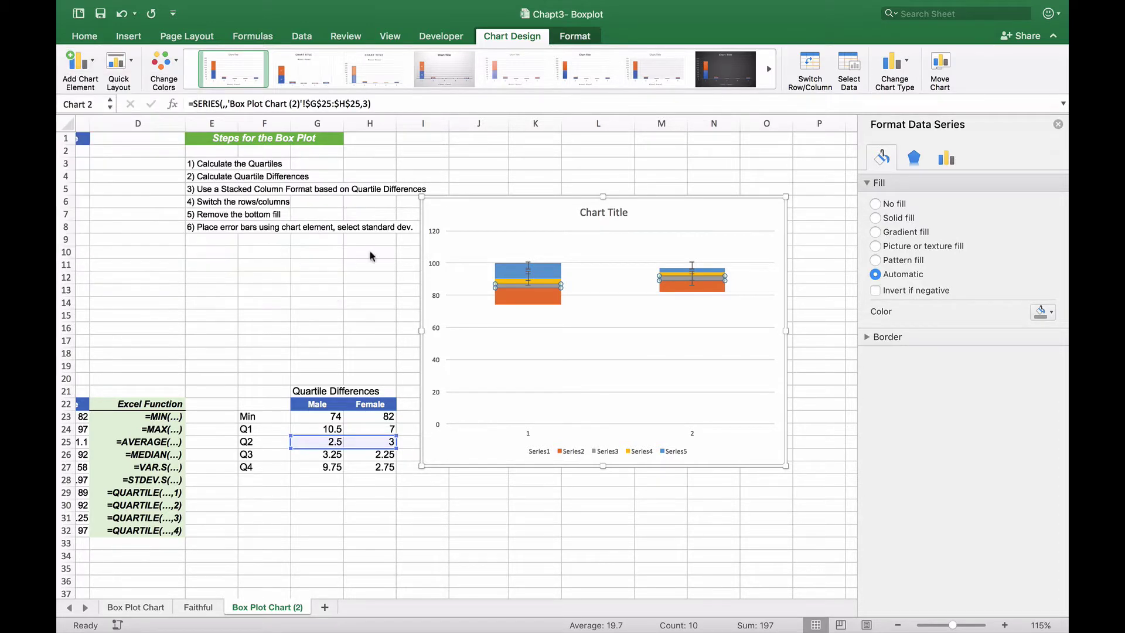
# Add Standard Deviation error bars to the orange Series2 segments of the chart
pyautogui.click(539, 302)
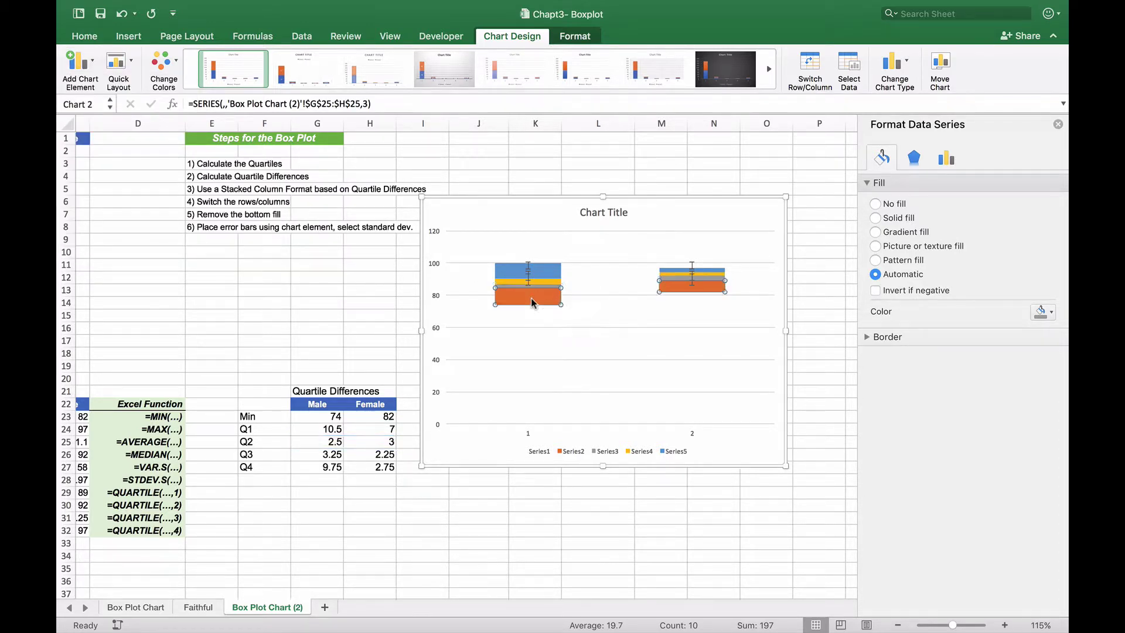
pyautogui.click(97, 70)
pyautogui.moveTo(126, 158)
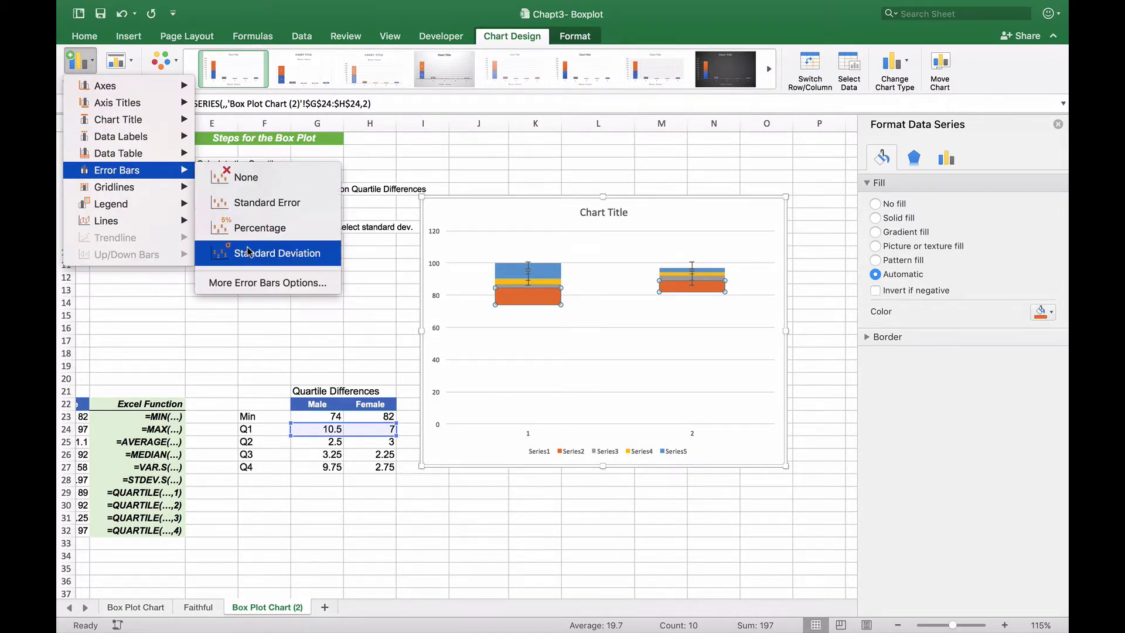
pyautogui.click(247, 252)
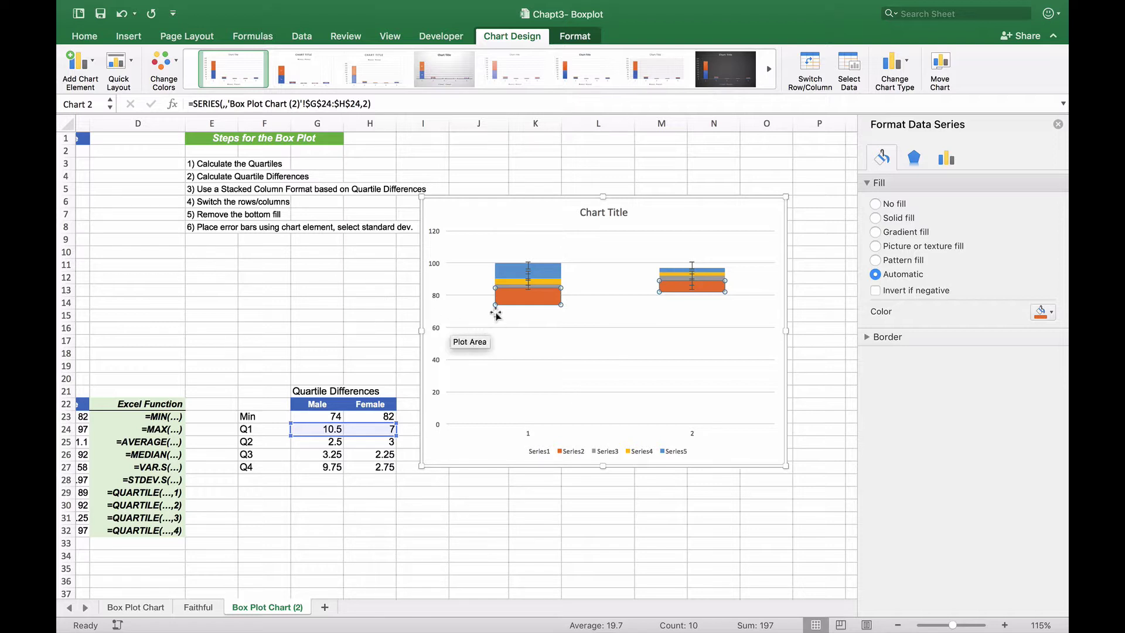
# Set the topmost Series5 error bars to the Minus direction with the No cap end style
pyautogui.click(529, 269)
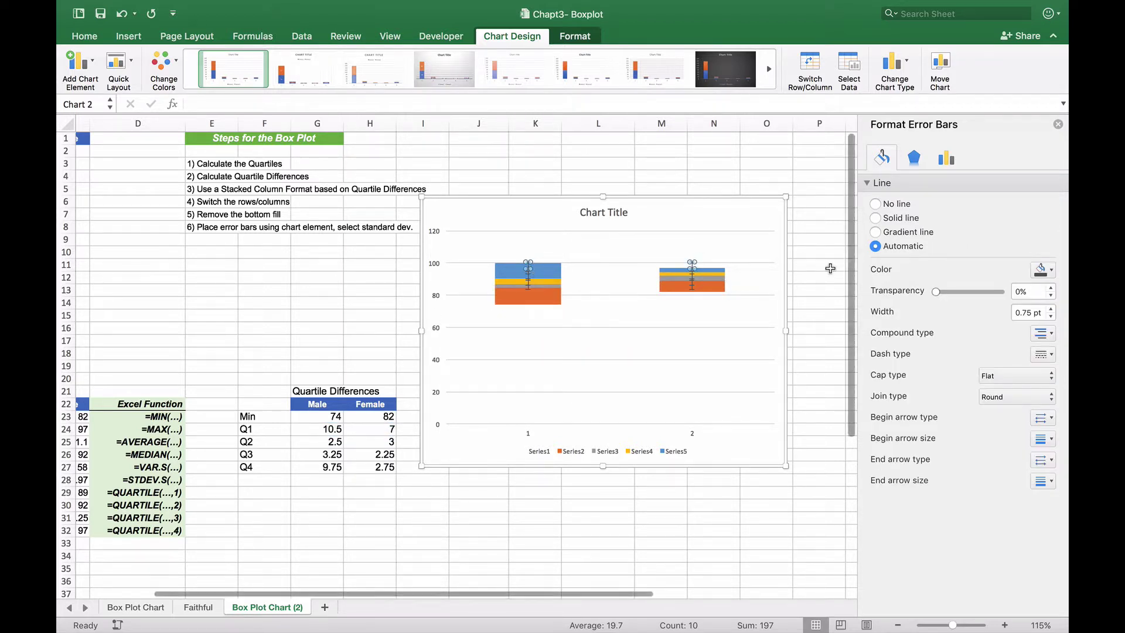
pyautogui.click(942, 162)
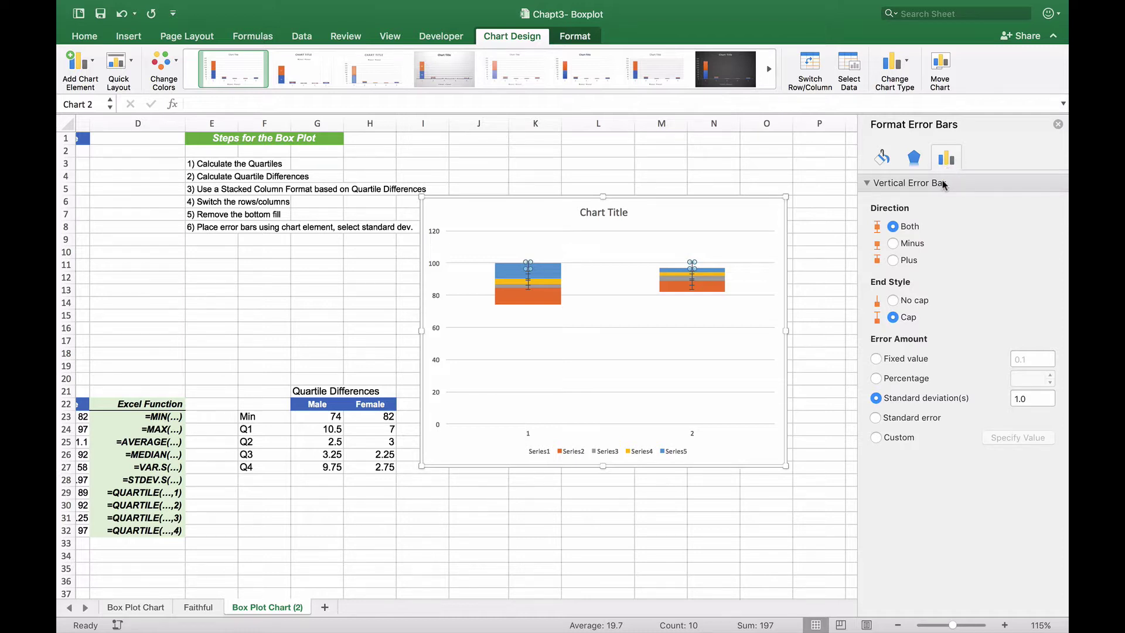
pyautogui.click(893, 245)
pyautogui.click(893, 300)
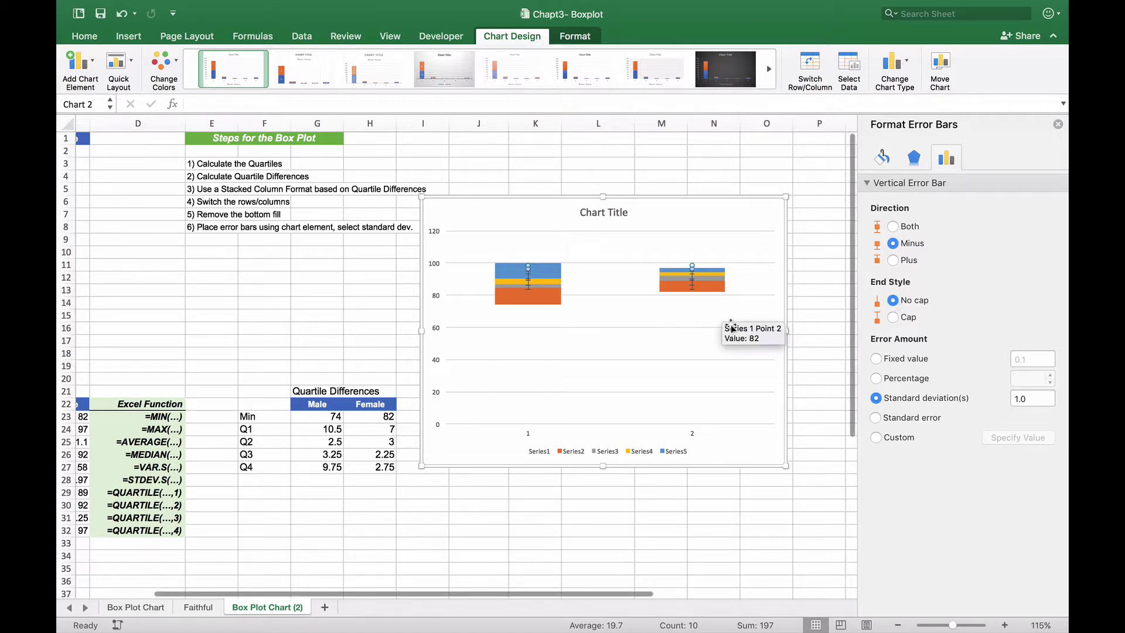
# Set the Series3 error bars to the Minus direction with the No cap end style
pyautogui.press('super+z')
pyautogui.press('super+z')
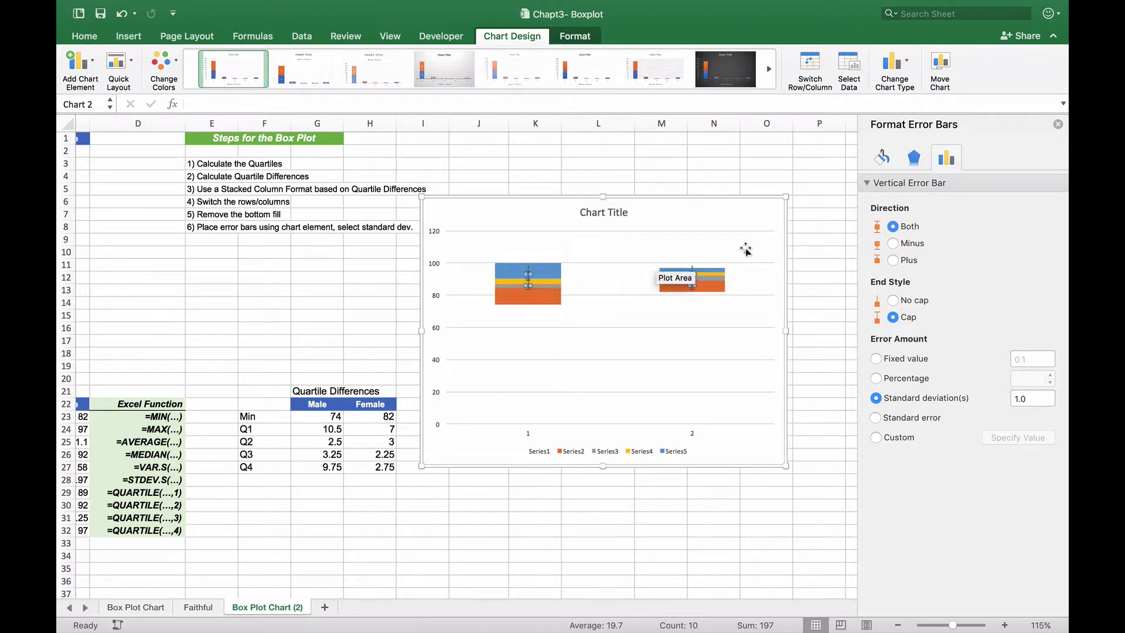
pyautogui.click(894, 243)
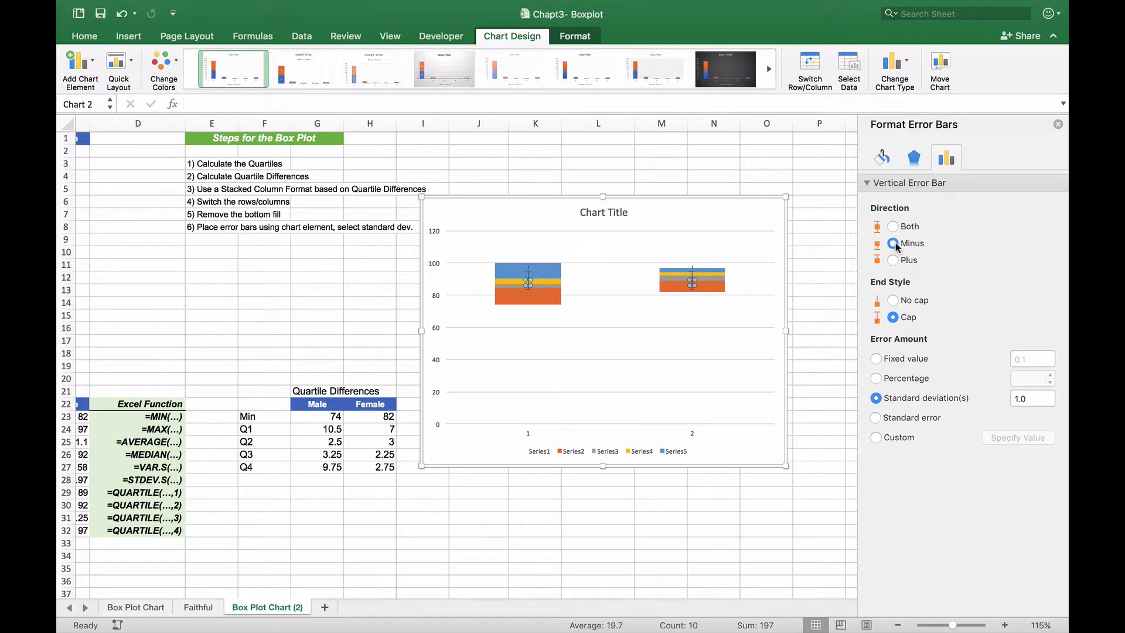
pyautogui.click(892, 300)
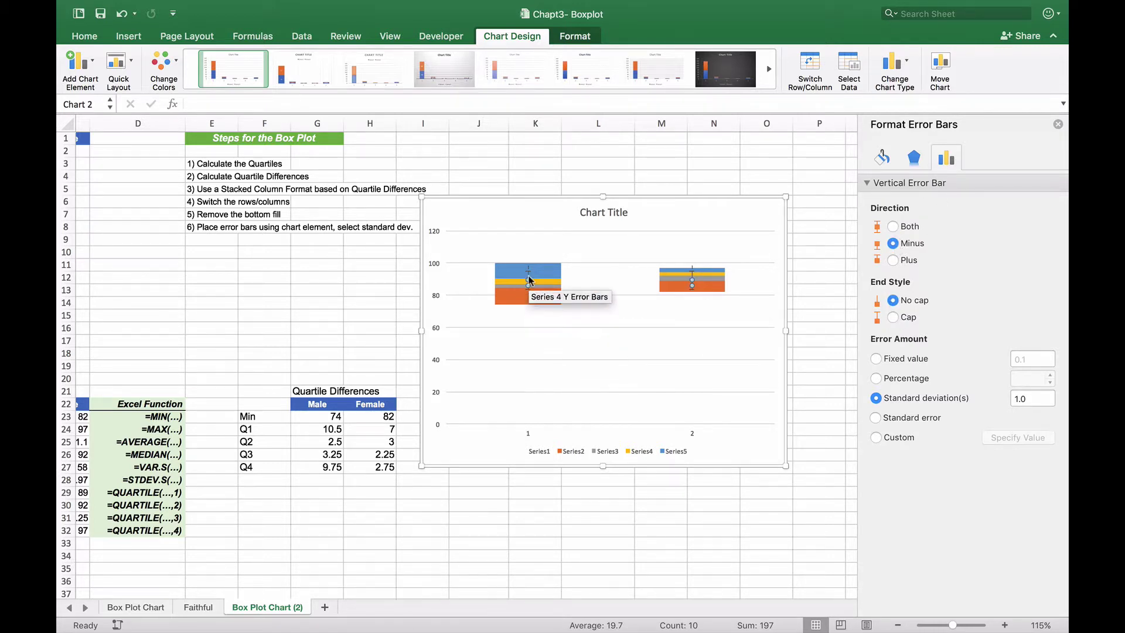
# Set the Series4 error bars to the Minus direction with the No cap end style
pyautogui.press('super+z')
pyautogui.press('super+z')
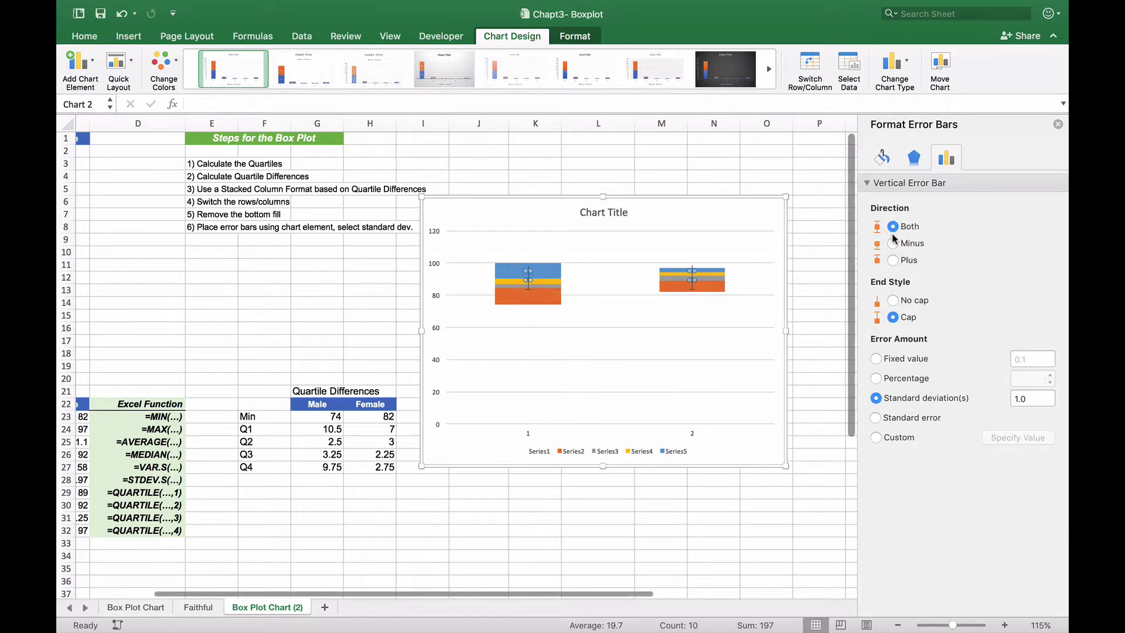
pyautogui.click(893, 243)
pyautogui.click(892, 301)
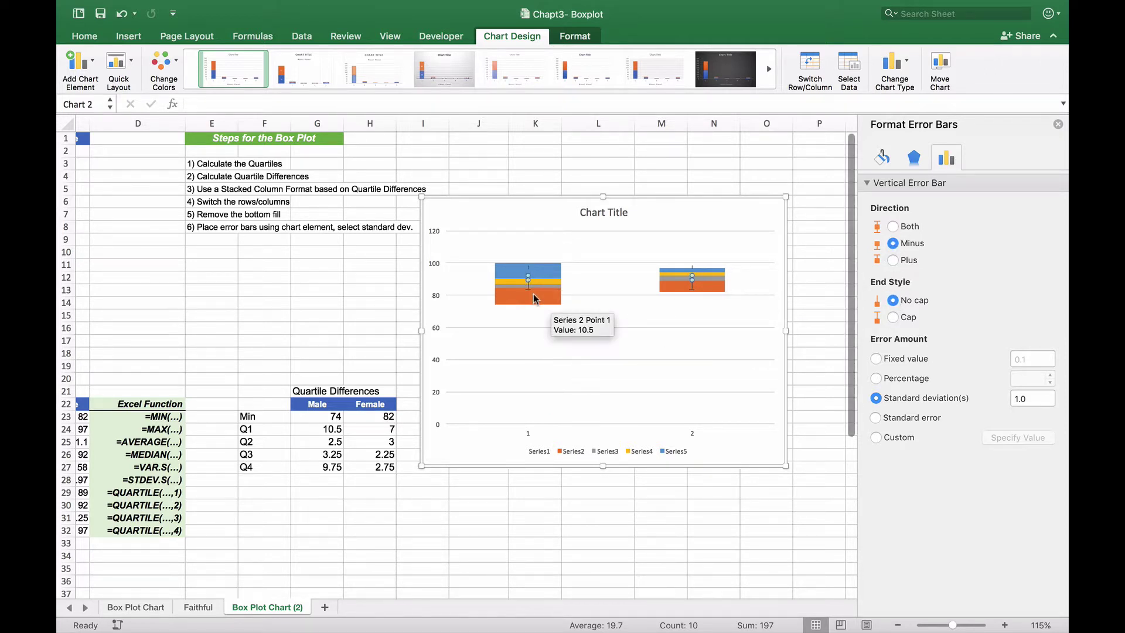
# Set the Series2 error bars to the Minus direction with the No cap end style
pyautogui.press('super+z')
pyautogui.press('super+z')
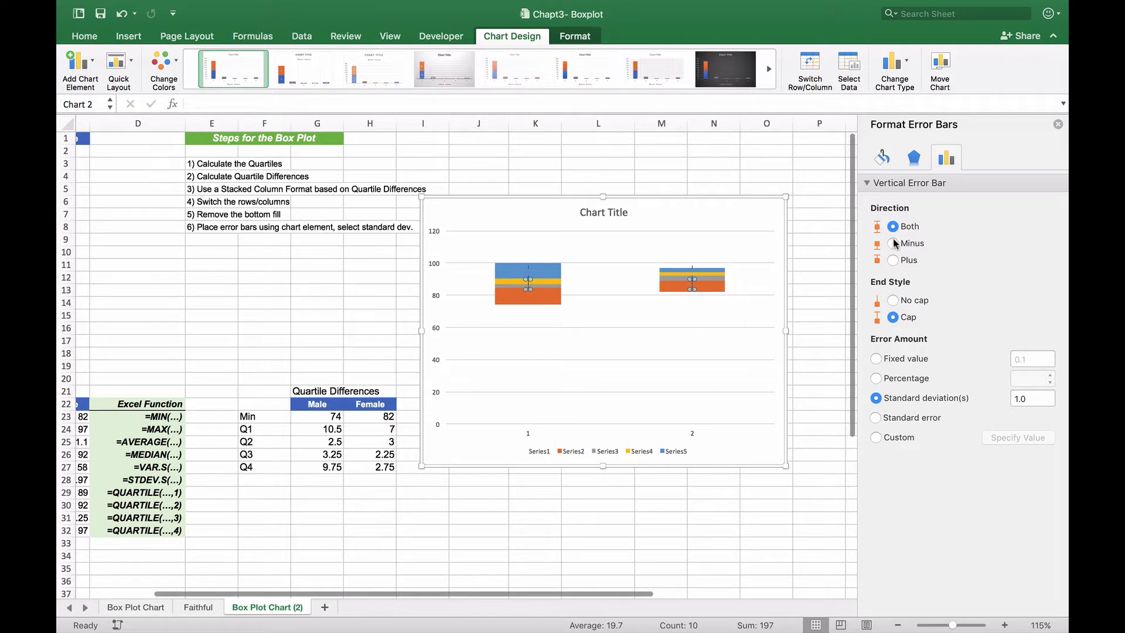
pyautogui.click(893, 243)
pyautogui.click(893, 300)
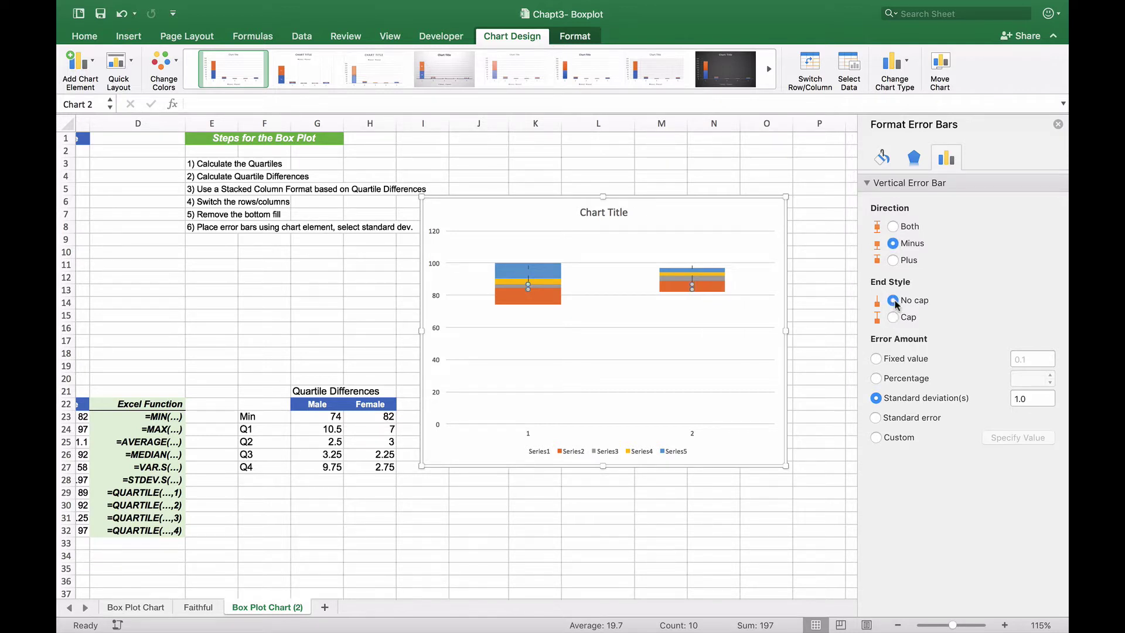
pyautogui.click(678, 344)
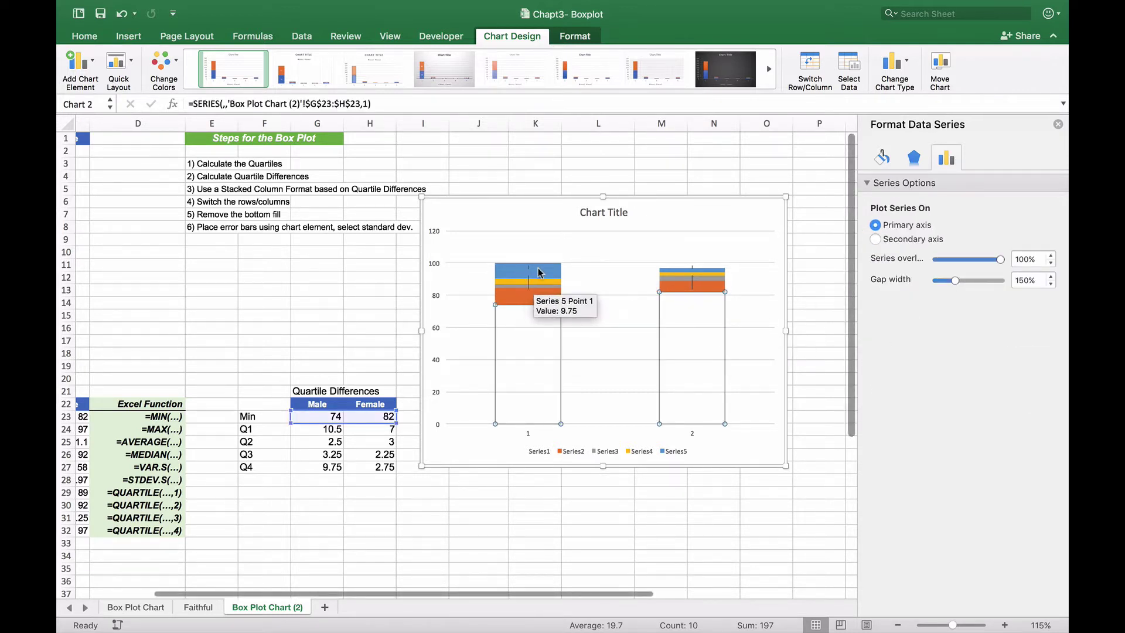
pyautogui.click(705, 274)
pyautogui.click(692, 285)
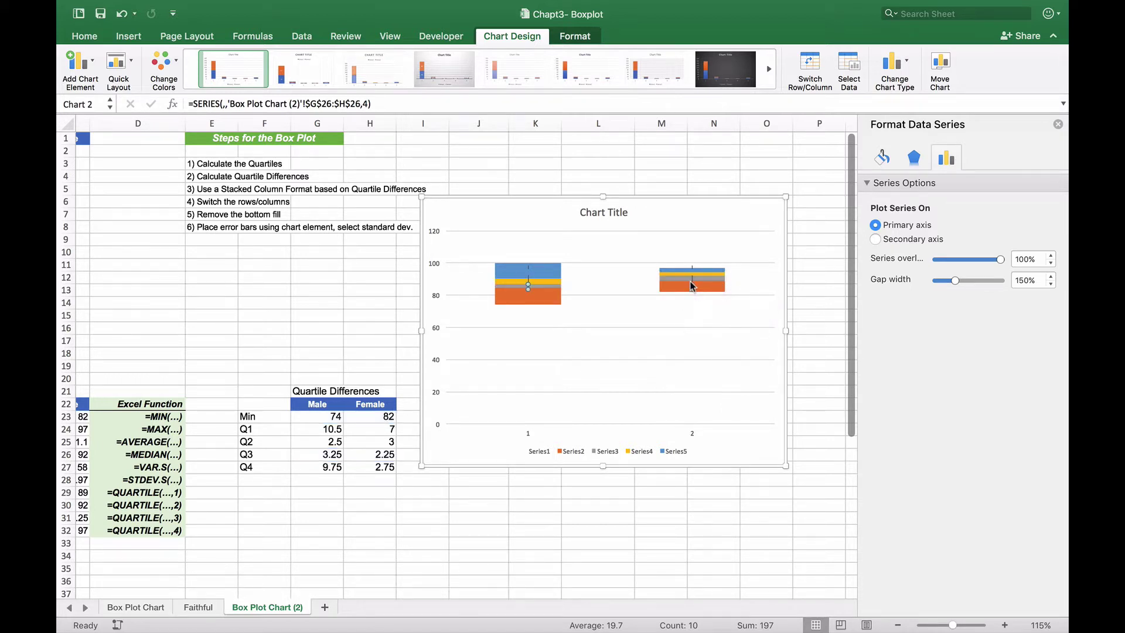
# Change the error amount of the Series5 error bars to a Percentage of 100%
pyautogui.click(529, 267)
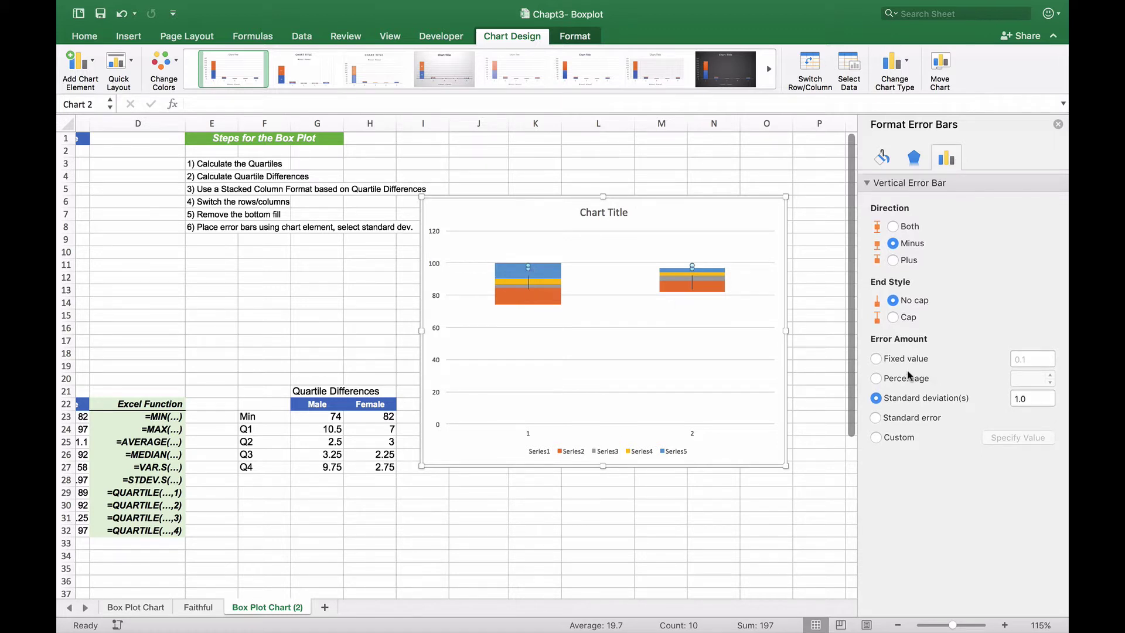
pyautogui.click(877, 379)
pyautogui.moveTo(1021, 378); pyautogui.dragTo(1007, 378)
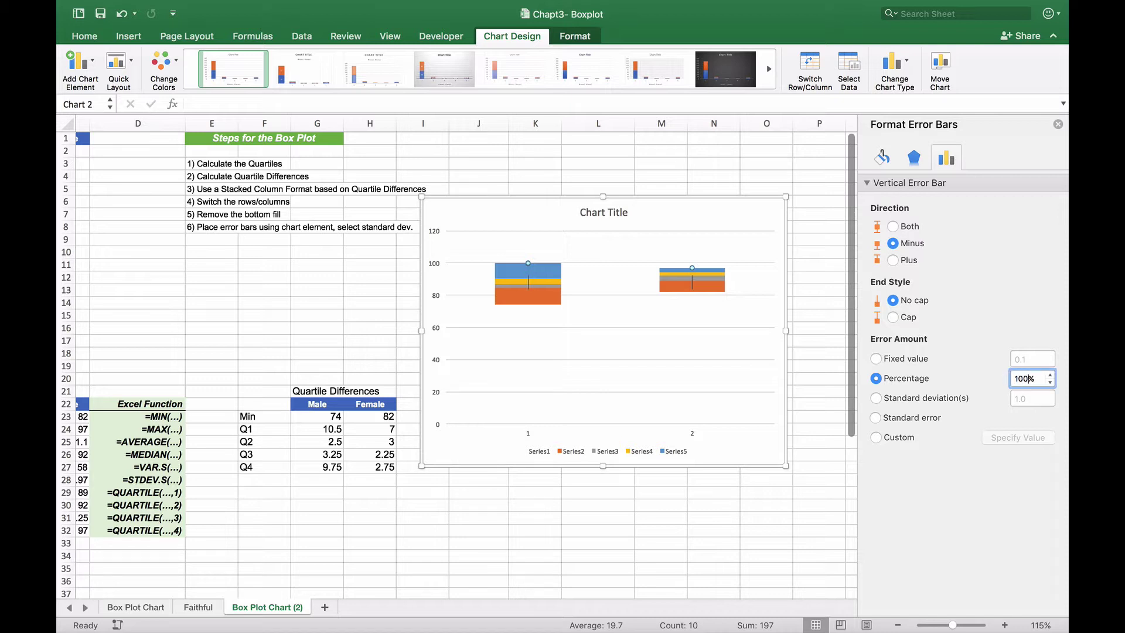
pyautogui.press('Return')
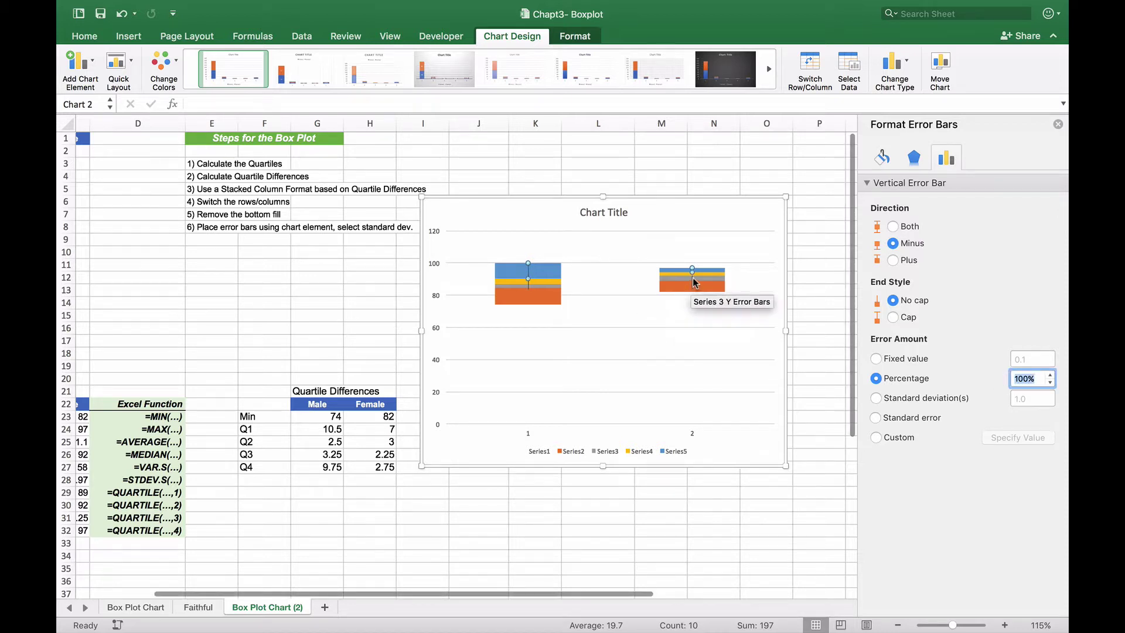
# Change the error amount of the Series4 error bars to a Percentage of 100%
pyautogui.click(877, 398)
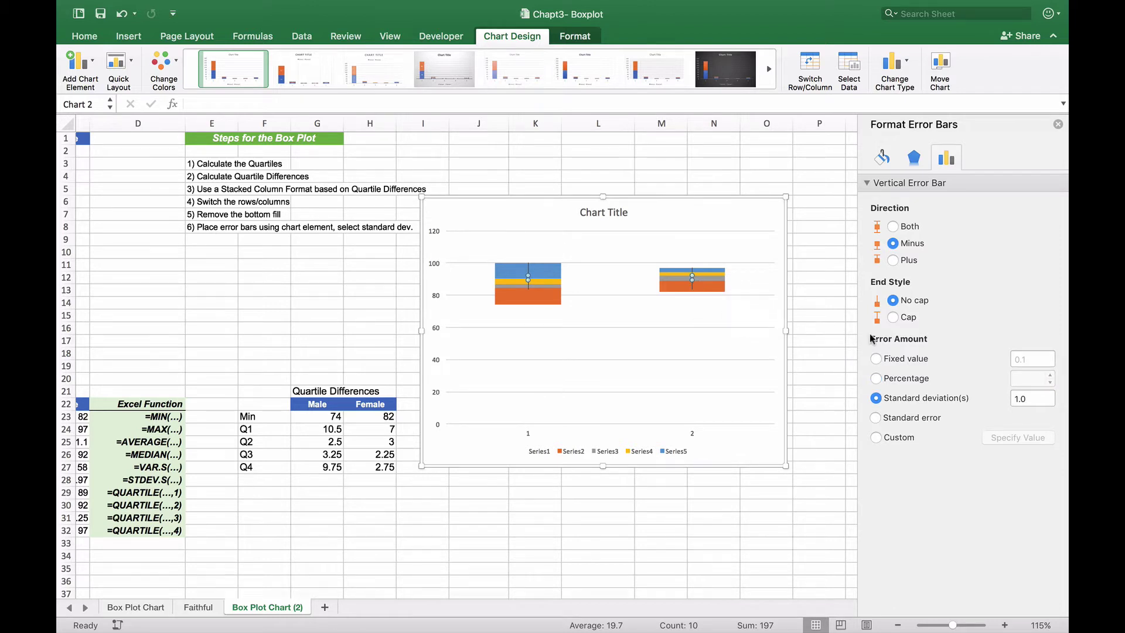
pyautogui.click(879, 378)
pyautogui.moveTo(1040, 378); pyautogui.dragTo(979, 376)
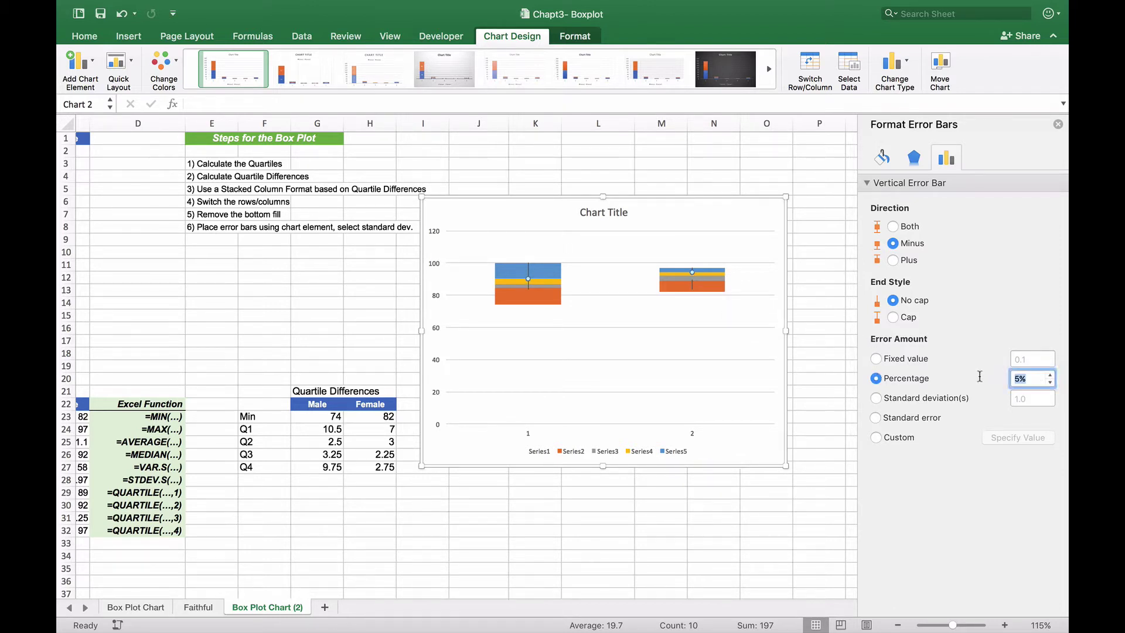
pyautogui.write('100')
pyautogui.press('Return')
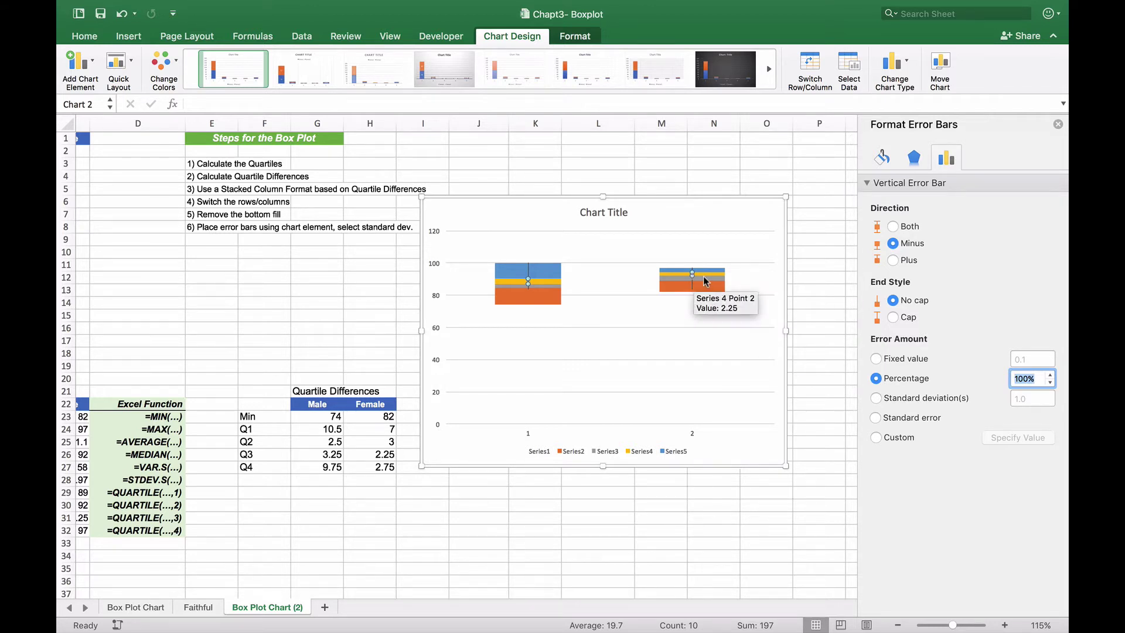
# Reapply Standard Deviation error bars to the gray Series3 segments
pyautogui.click(692, 274)
pyautogui.click(693, 283)
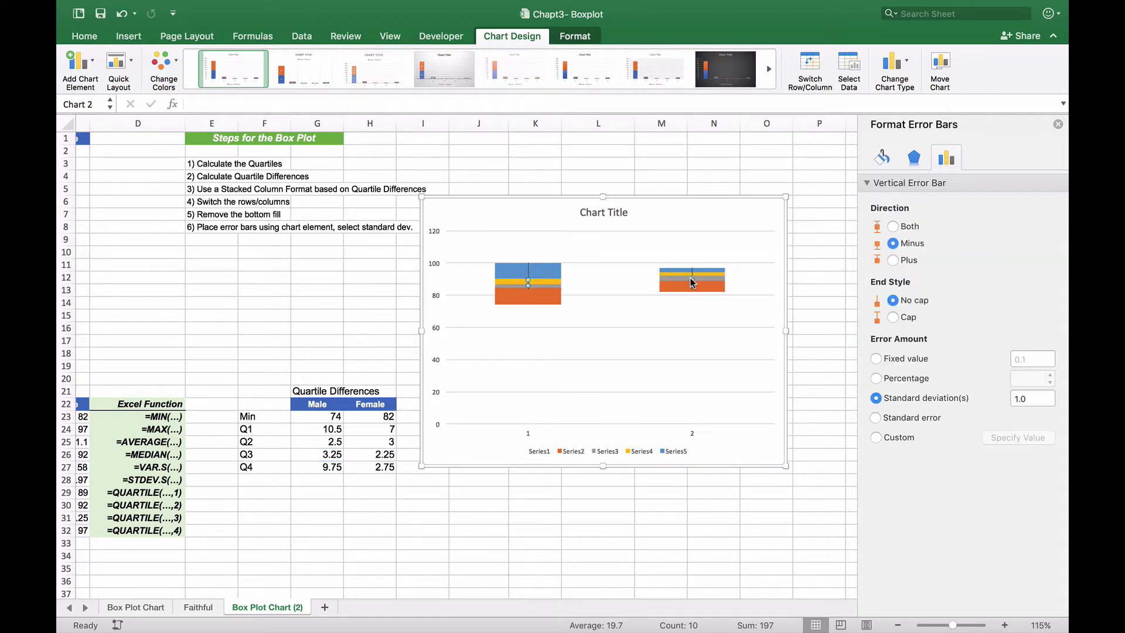
pyautogui.click(96, 67)
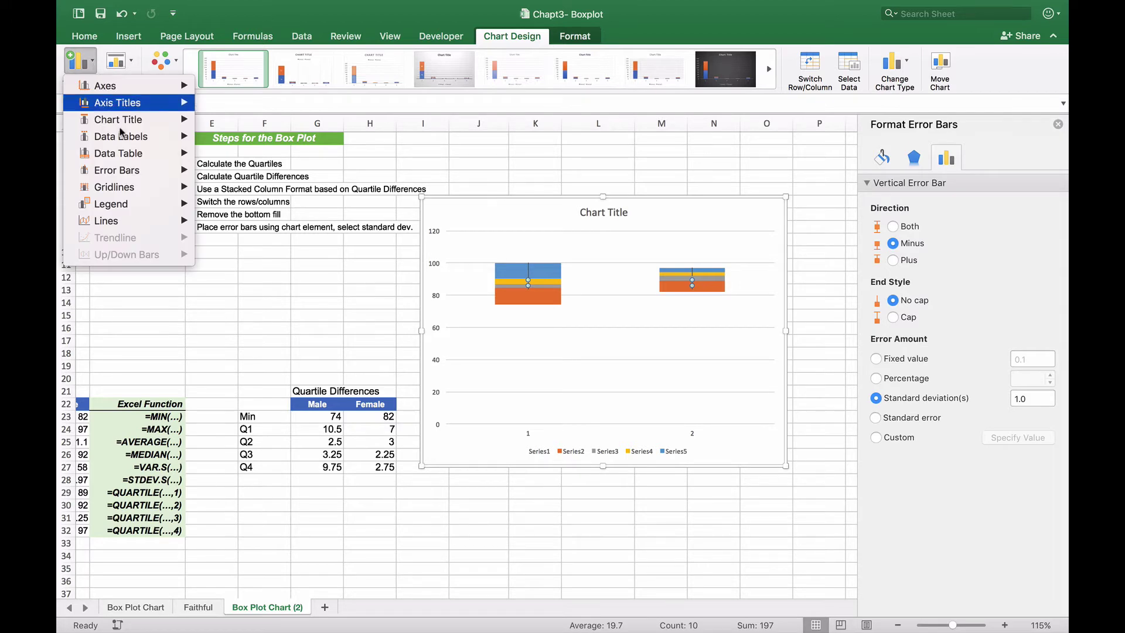
pyautogui.moveTo(129, 170)
pyautogui.click(273, 253)
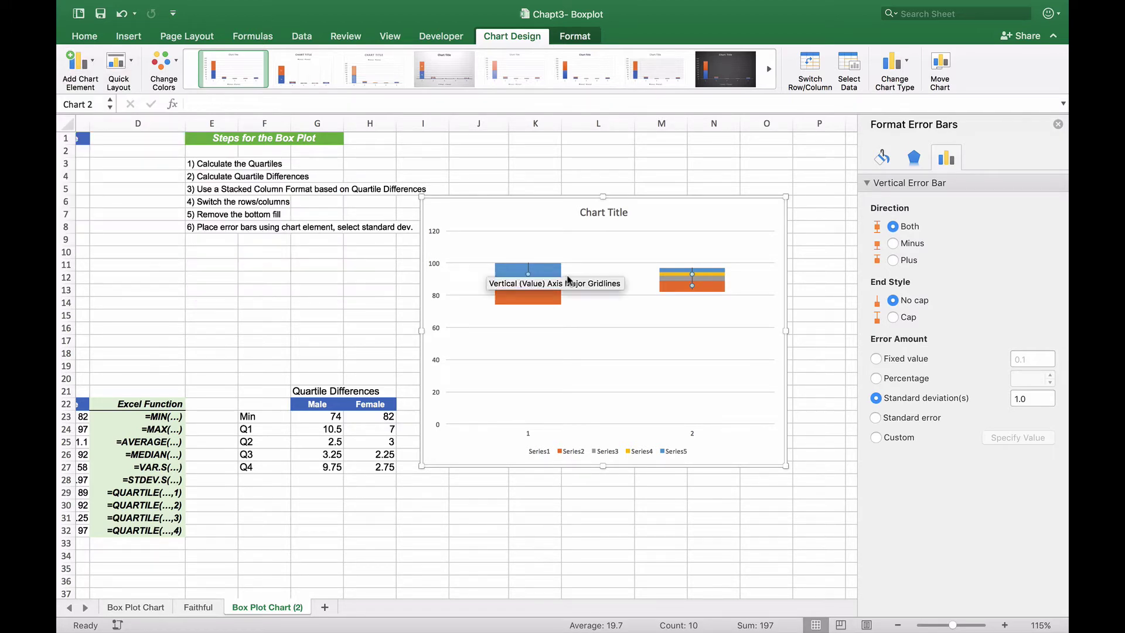
# Set the Series3 error bars to the Minus direction with a Percentage error amount of 100%
pyautogui.click(895, 244)
pyautogui.click(879, 379)
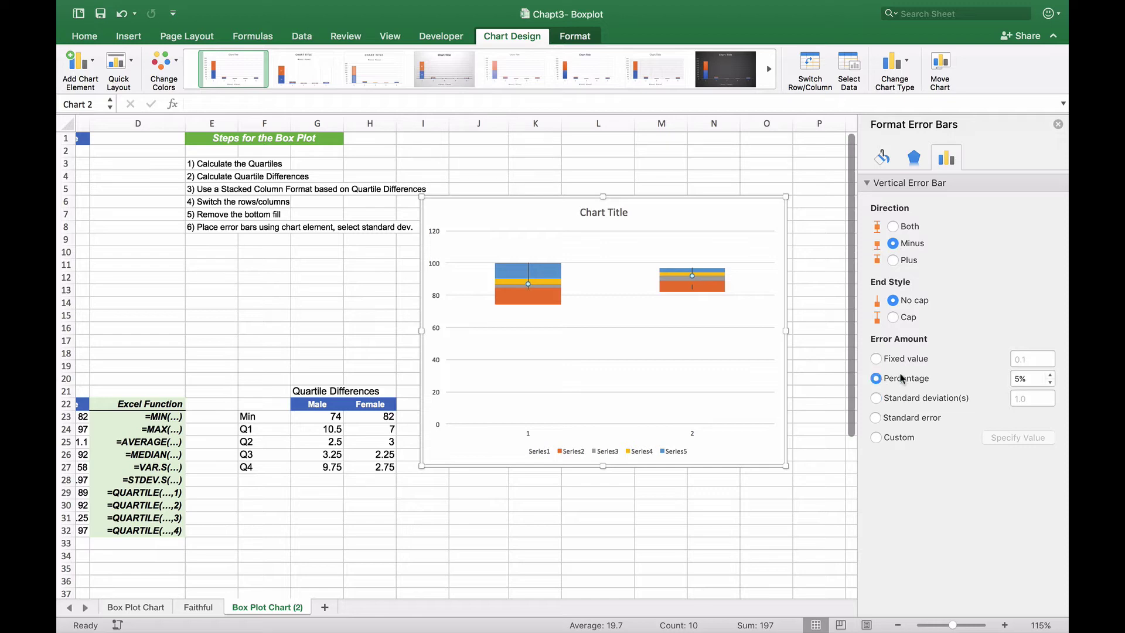
pyautogui.click(1030, 379)
pyautogui.write('100')
pyautogui.press('Return')
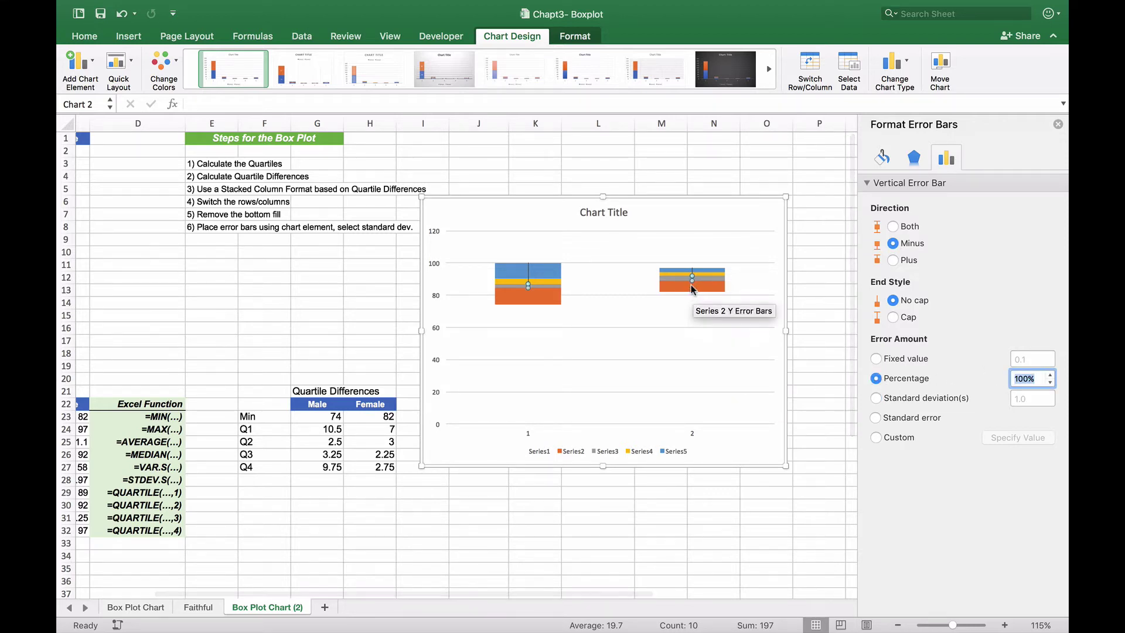
# Change the error amount of the Series2 error bars to a Percentage of 100%
pyautogui.click(876, 398)
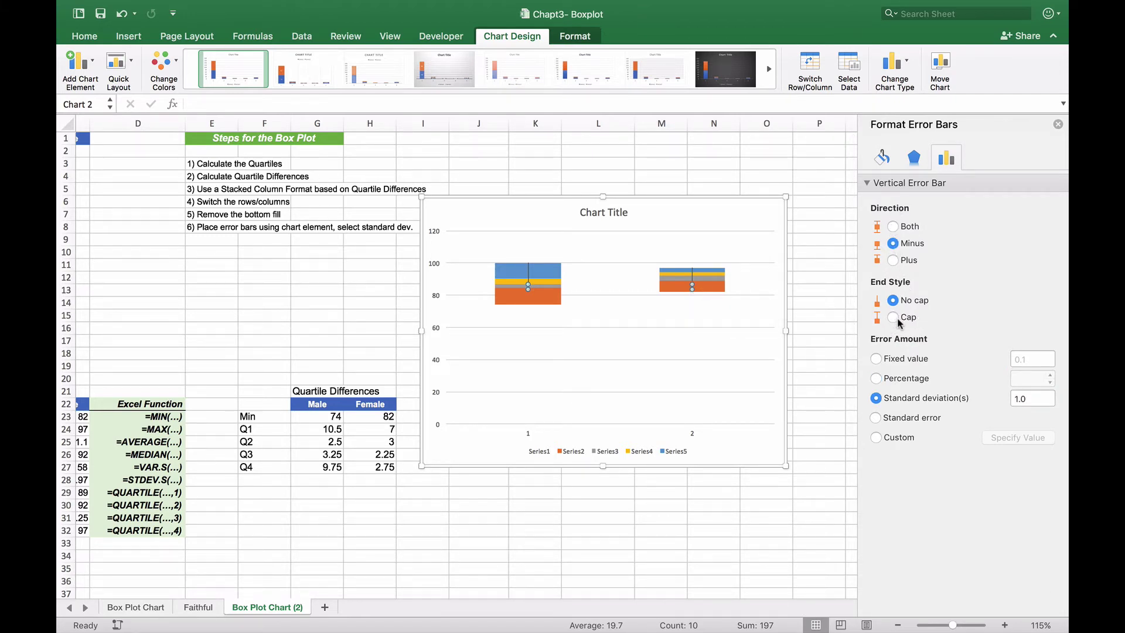
pyautogui.click(877, 379)
pyautogui.click(1021, 378)
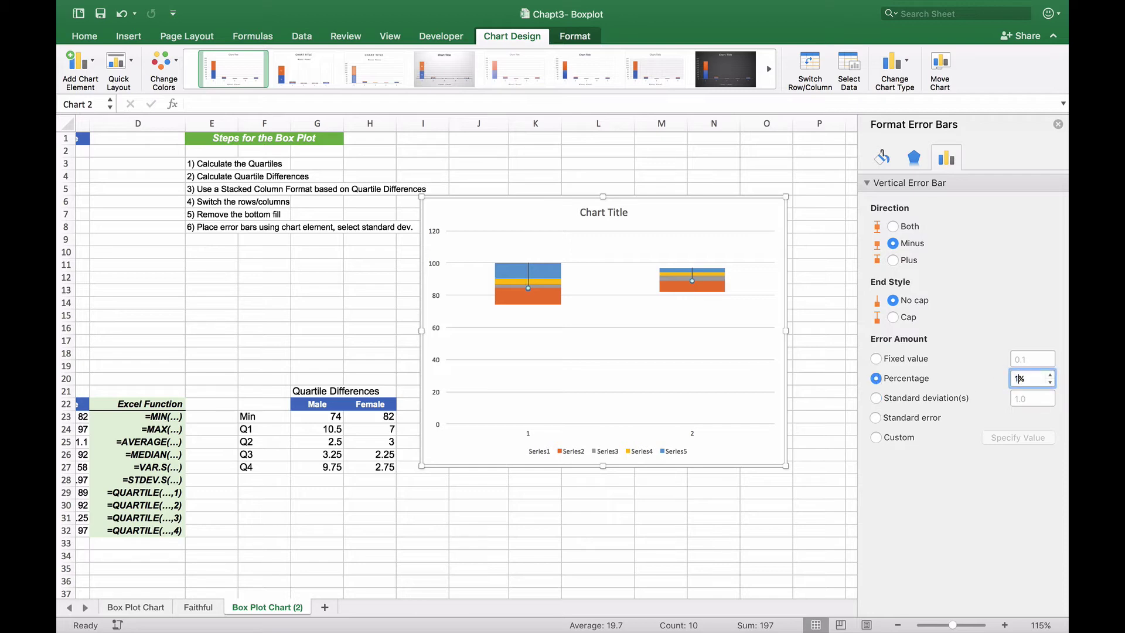
pyautogui.write('100')
pyautogui.press('Return')
pyautogui.click(746, 346)
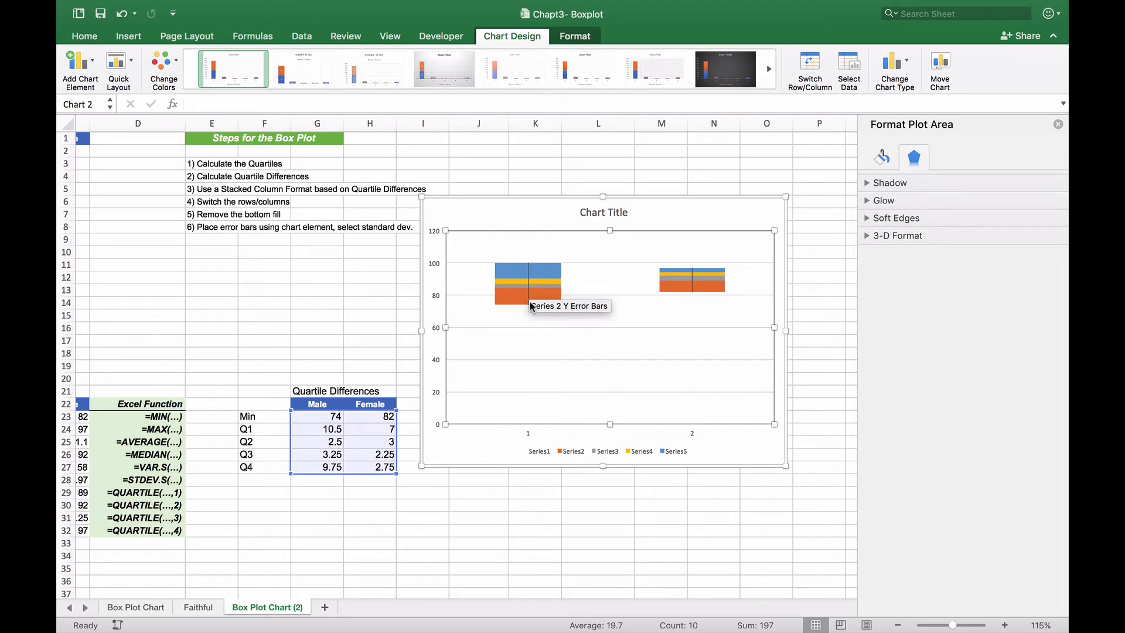
# Remove the fill from the blue Series5 segments by setting them to No fill
pyautogui.click(547, 273)
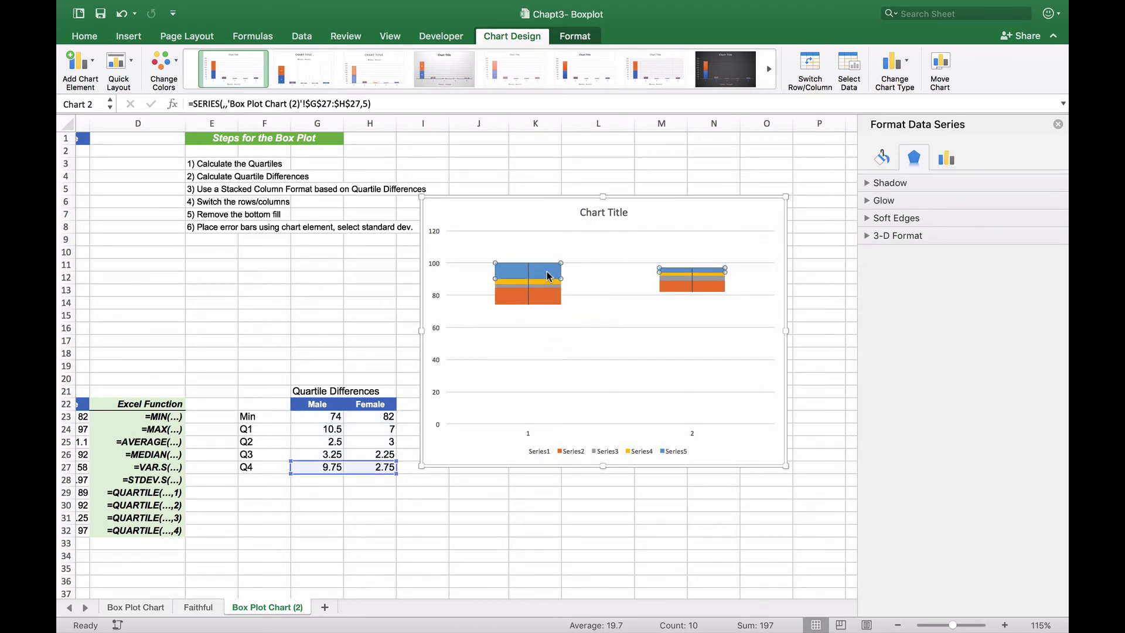
pyautogui.rightClick(547, 272)
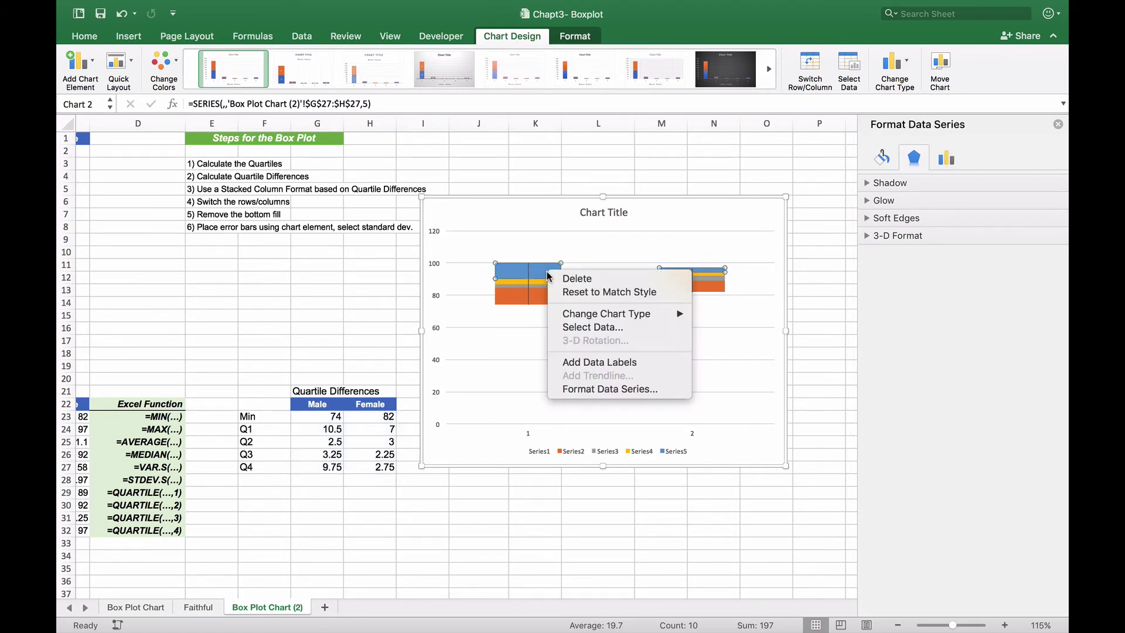
pyautogui.click(592, 390)
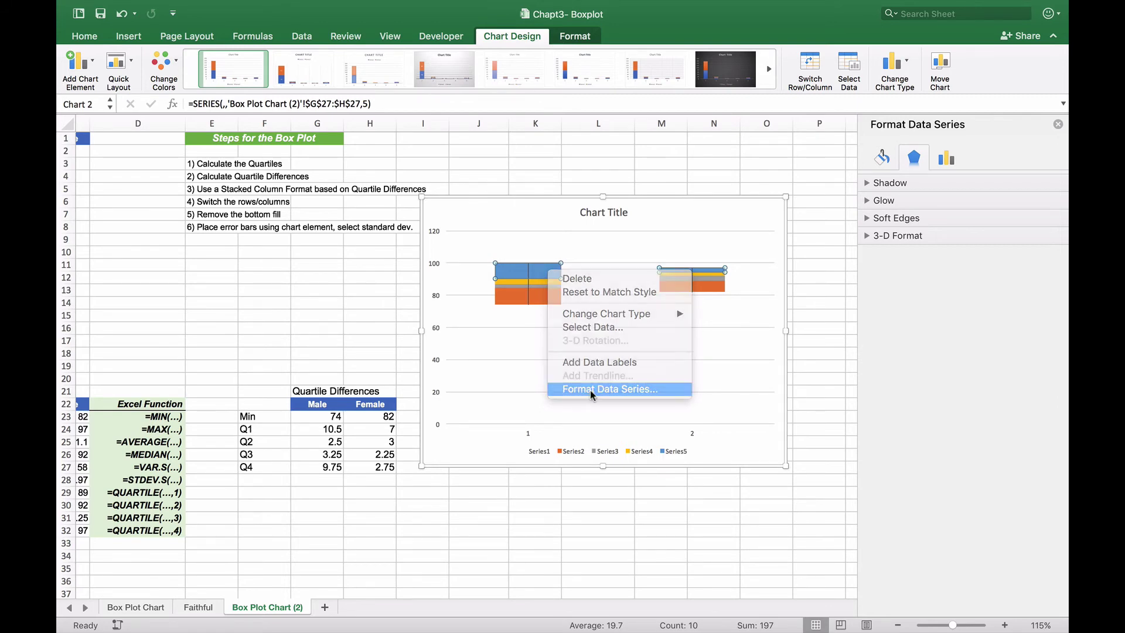
pyautogui.click(888, 159)
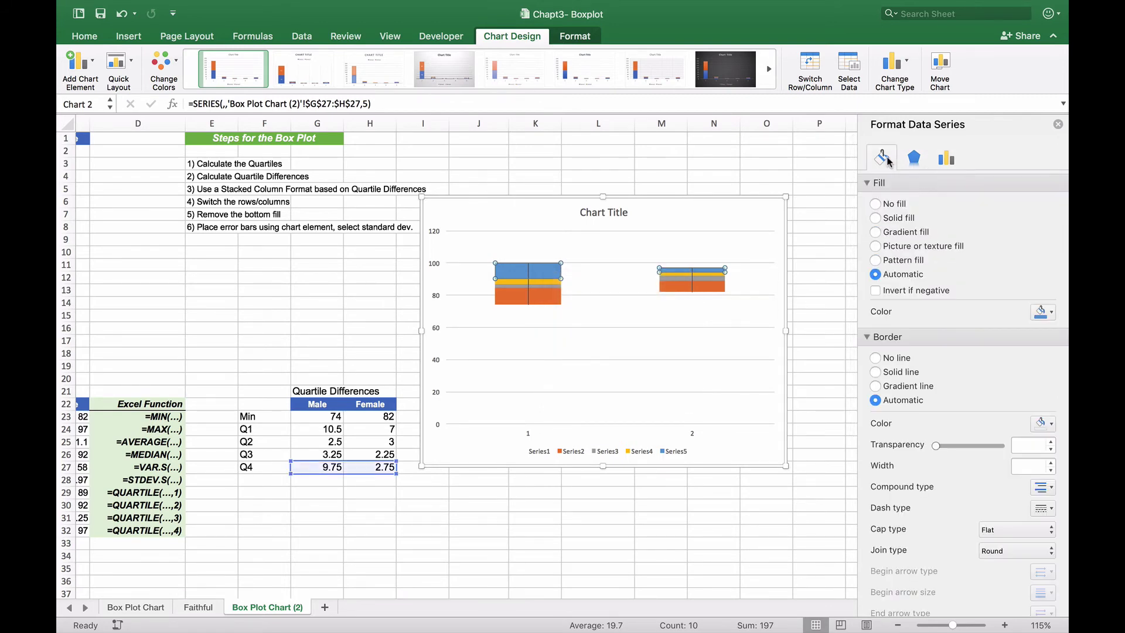
pyautogui.click(876, 204)
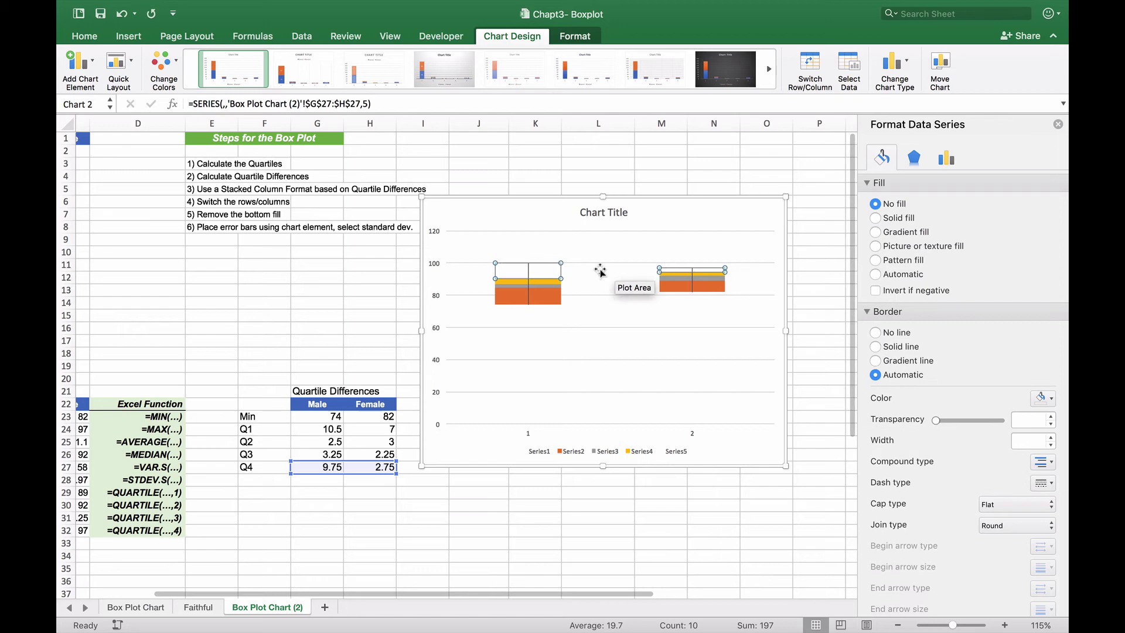
# Set the orange Series2 segments to No fill and deselect the series
pyautogui.click(544, 298)
pyautogui.click(876, 204)
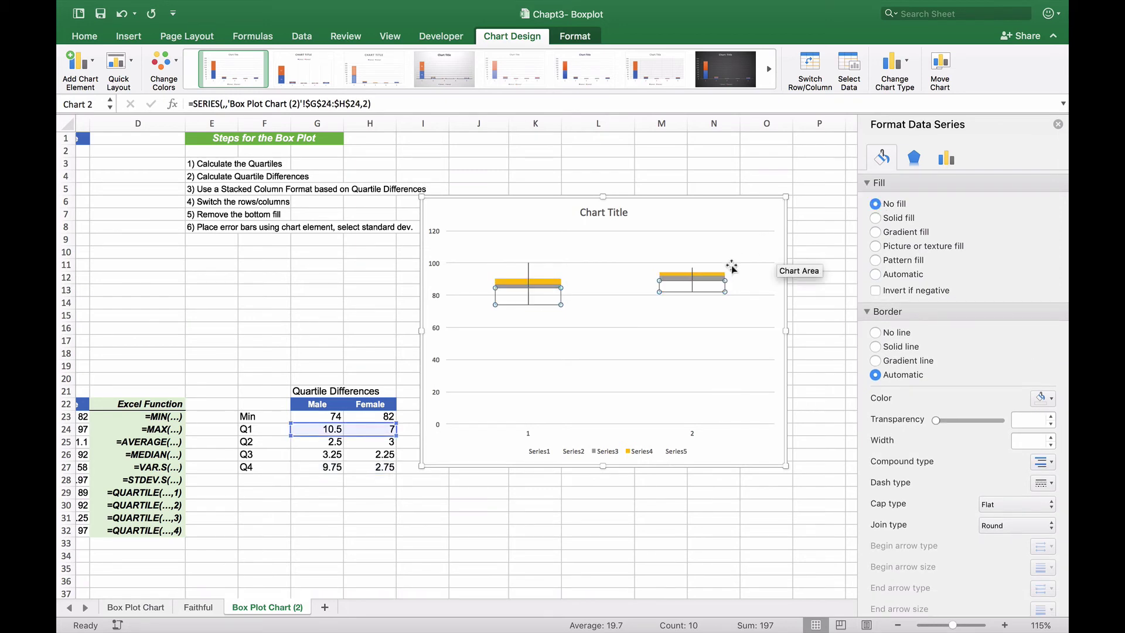
pyautogui.click(740, 342)
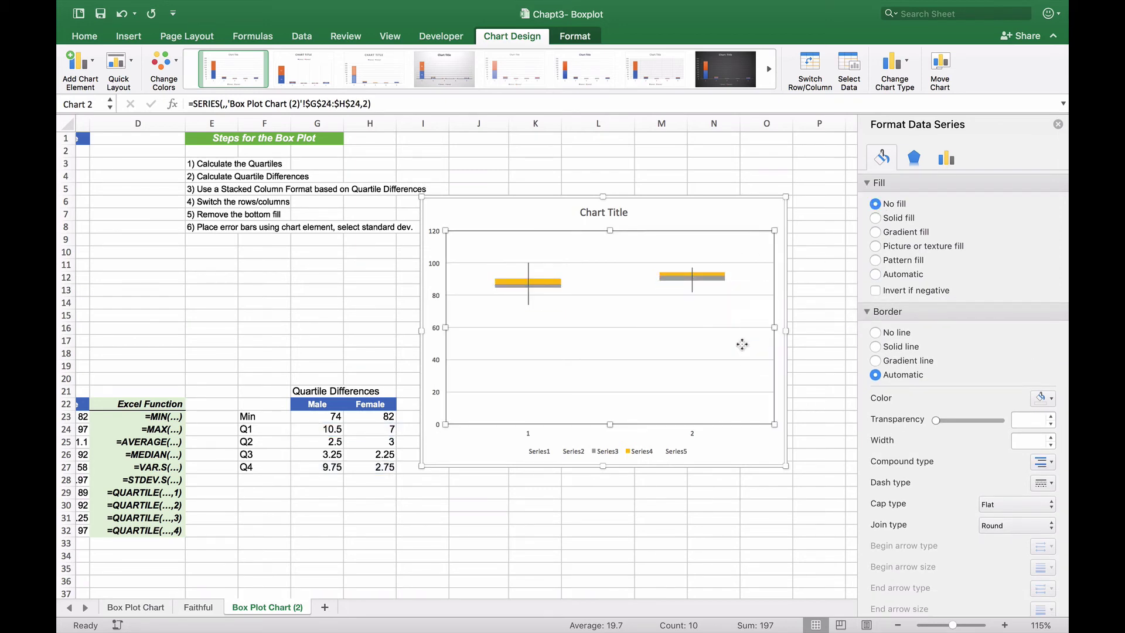
pyautogui.click(744, 218)
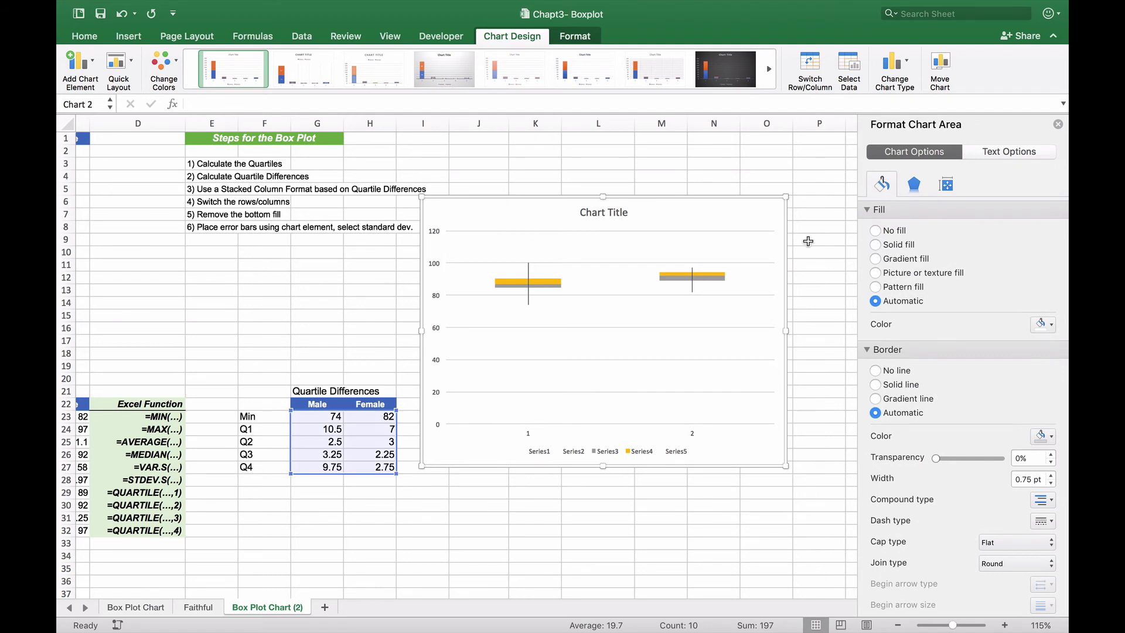